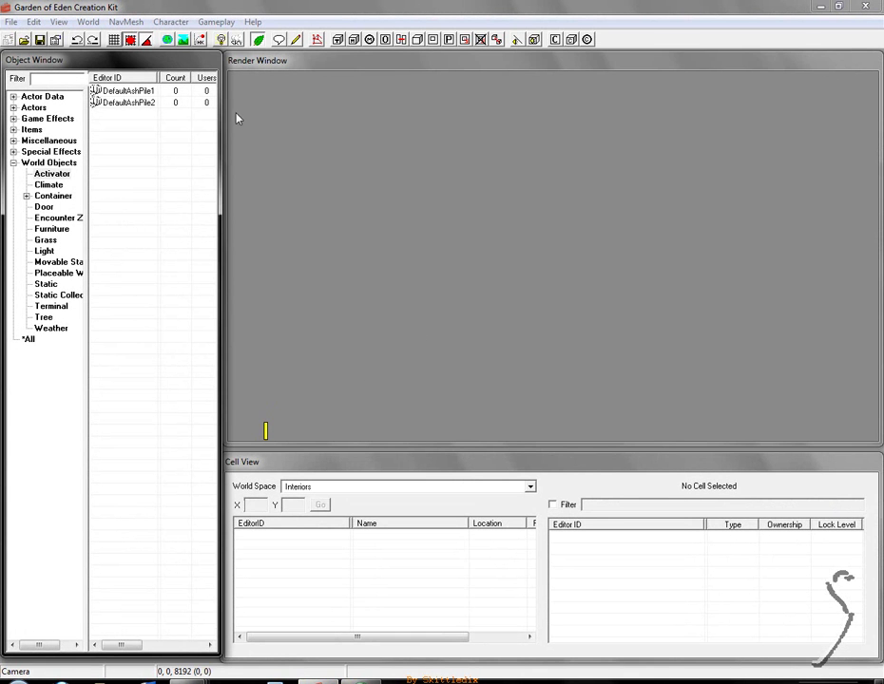
# Step: Activate the editor panels and dismiss the editor window's options menu
pyautogui.click(249, 63)
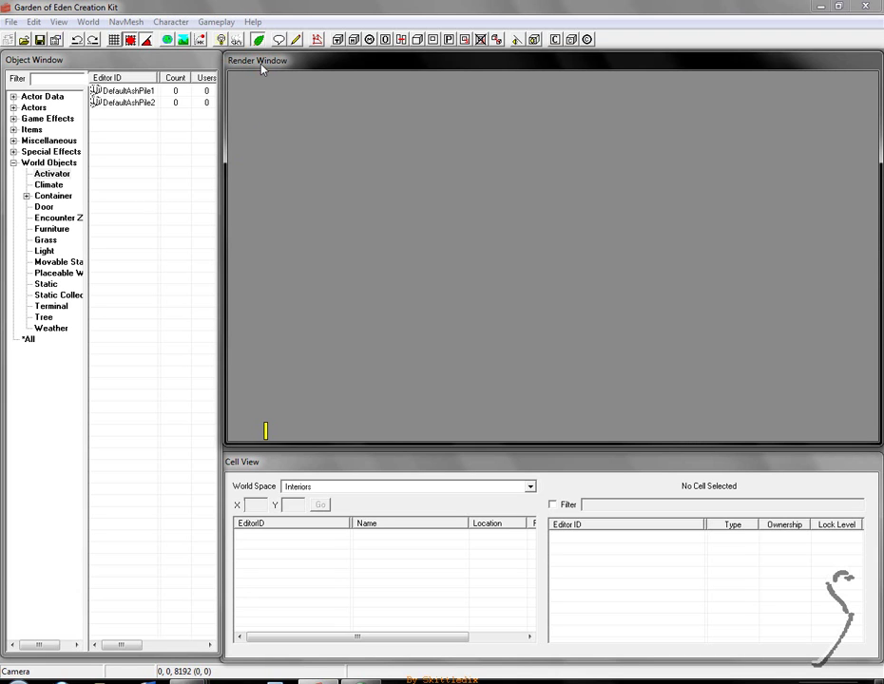
pyautogui.click(190, 61)
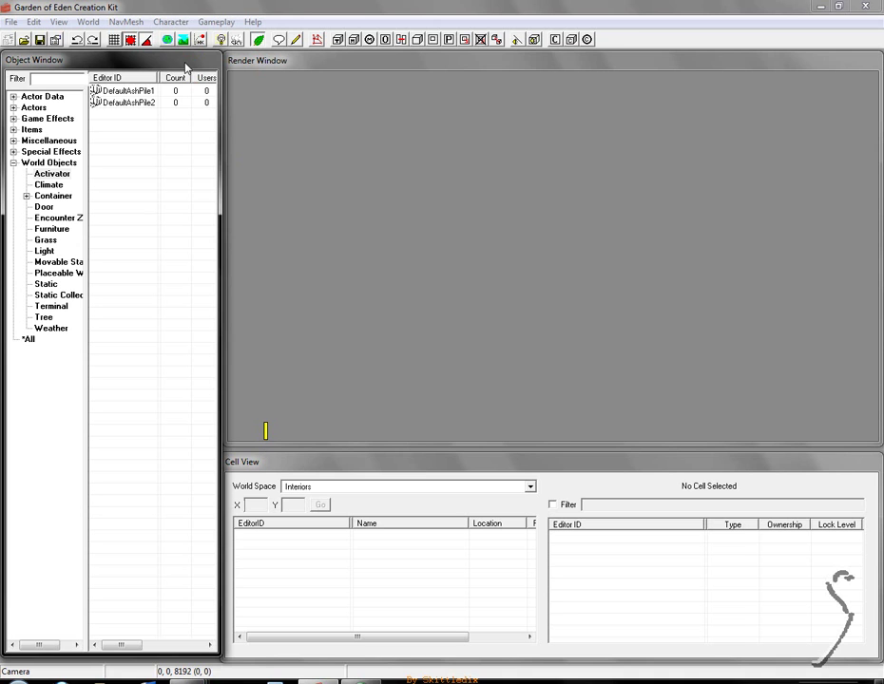
pyautogui.click(323, 676)
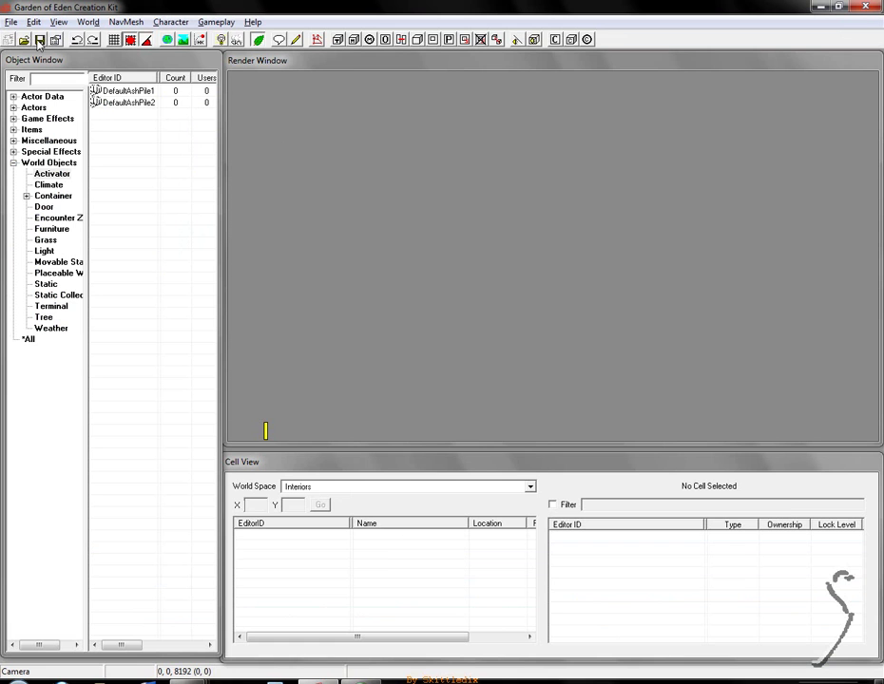
pyautogui.rightClick(200, 5)
pyautogui.click(109, 23)
# Step: Save the plugin with the file name Tutorial in the Fallout 3 Data folder
pyautogui.click(39, 39)
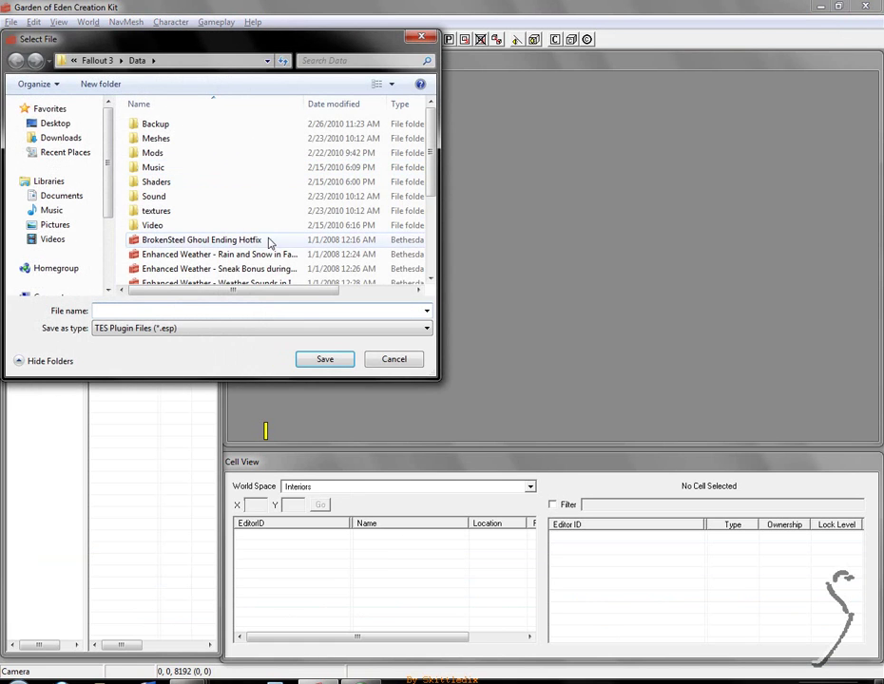
pyautogui.click(178, 313)
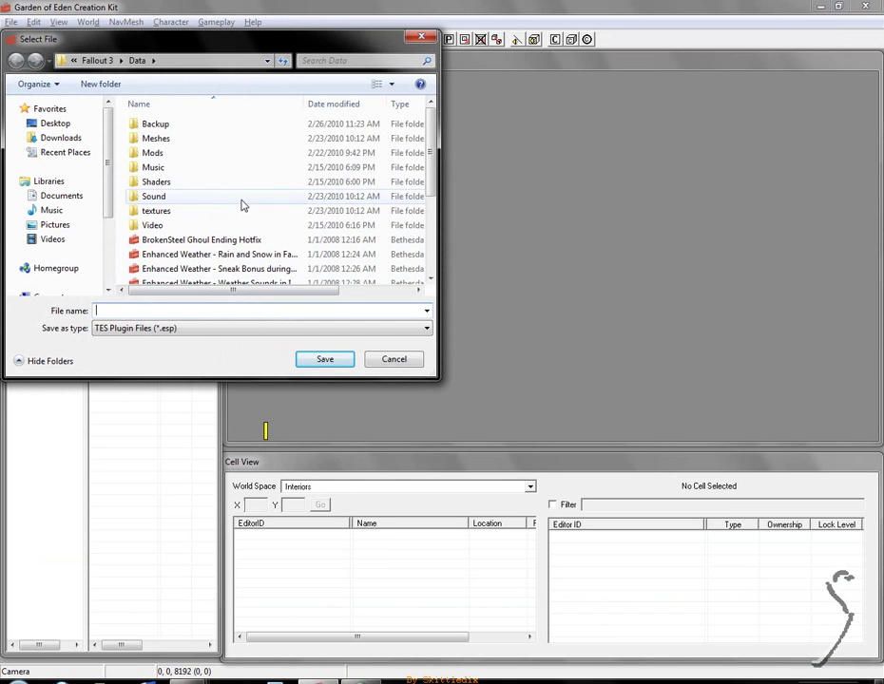
pyautogui.click(275, 198)
pyautogui.scroll(-3, 285, 203)
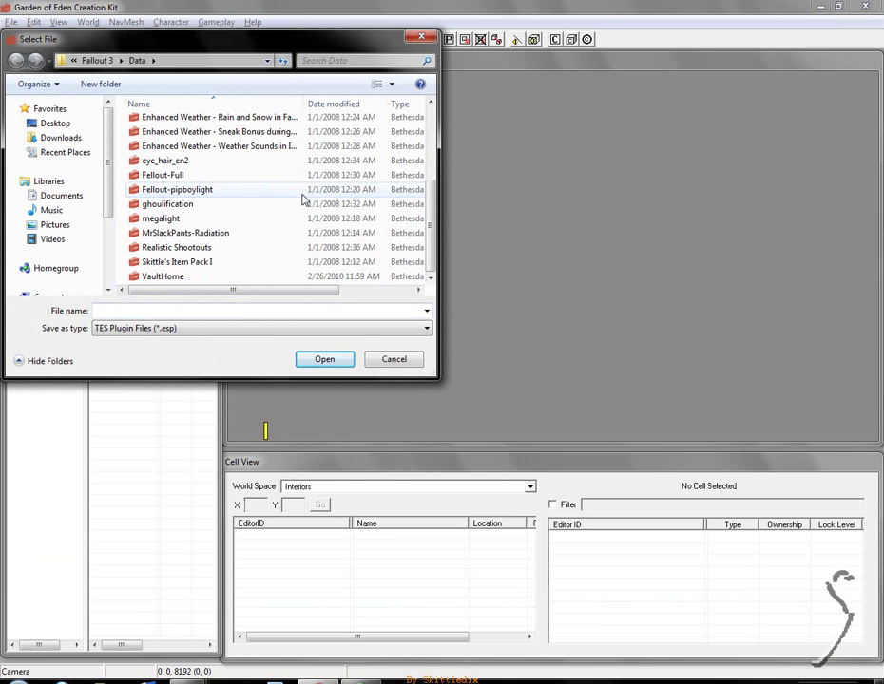
pyautogui.scroll(3, 249, 246)
pyautogui.click(184, 240)
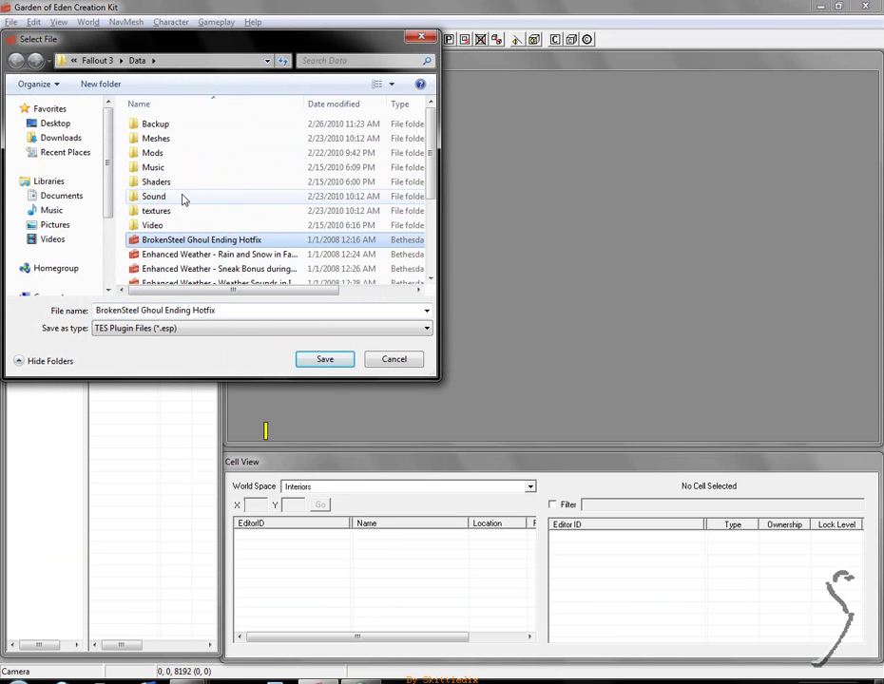
pyautogui.scroll(-3, 183, 196)
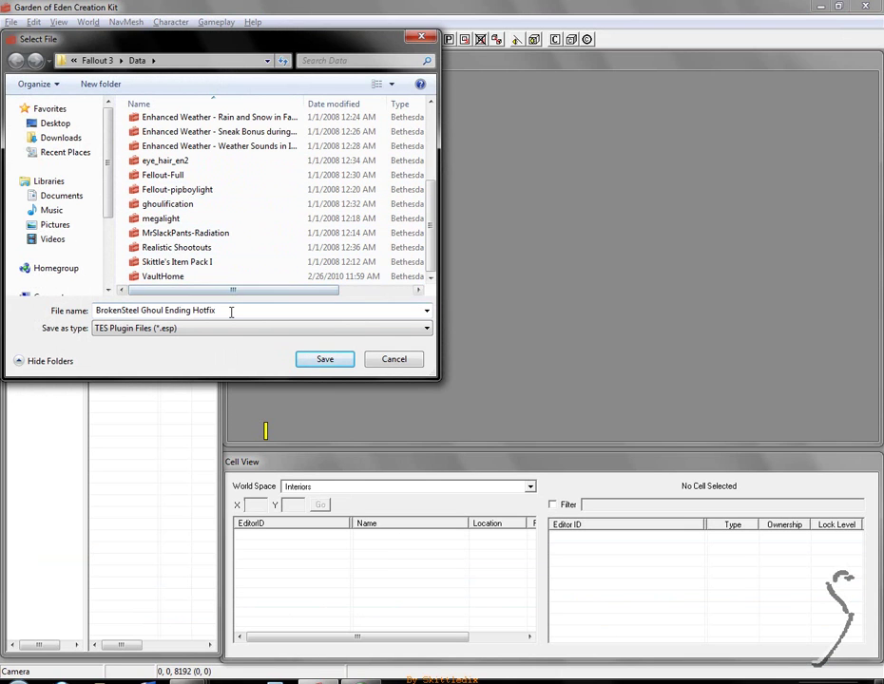
pyautogui.click(164, 311)
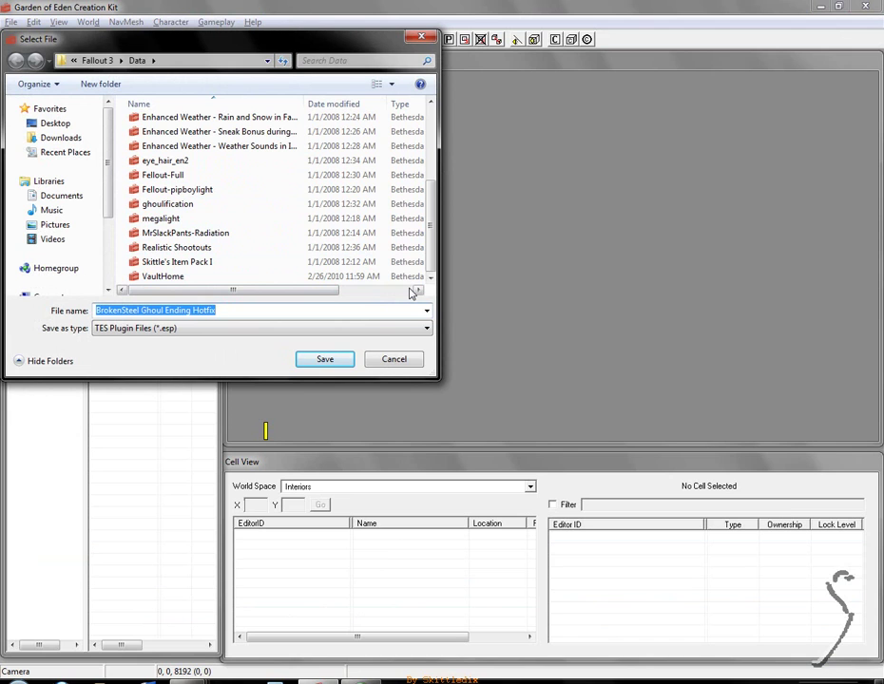
pyautogui.press('BackSpace')
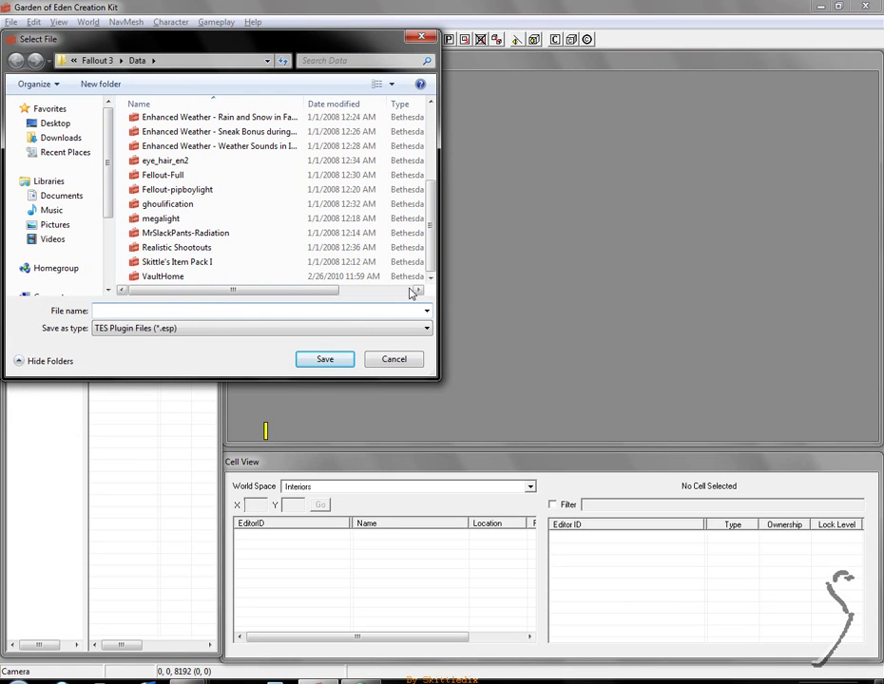
pyautogui.write('Tutorial')
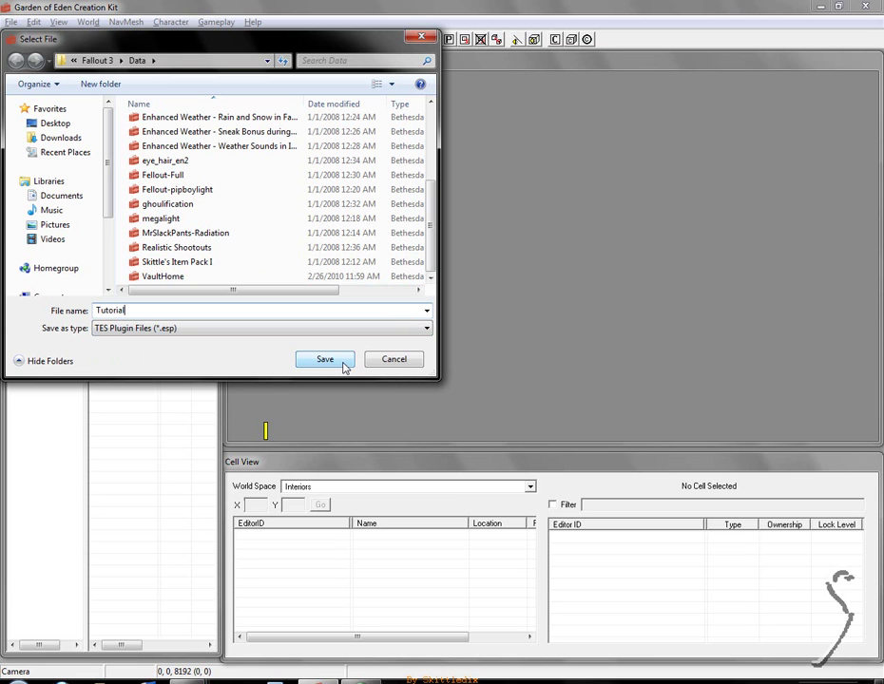
pyautogui.click(343, 363)
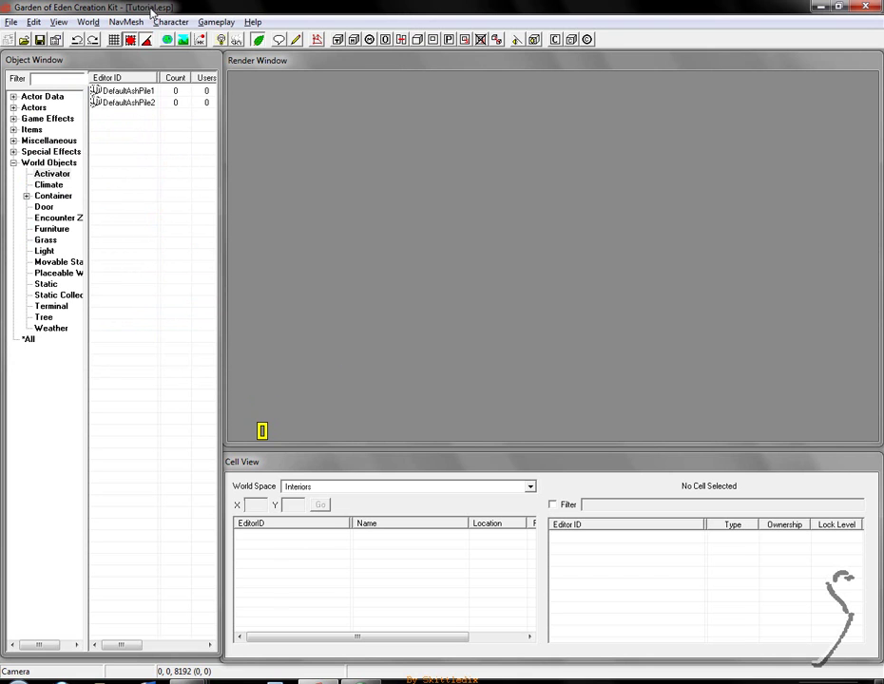
# Step: In the Data files list, make Tutorial.esp the active file
pyautogui.click(24, 39)
pyautogui.click(285, 362)
pyautogui.scroll(-4, 285, 364)
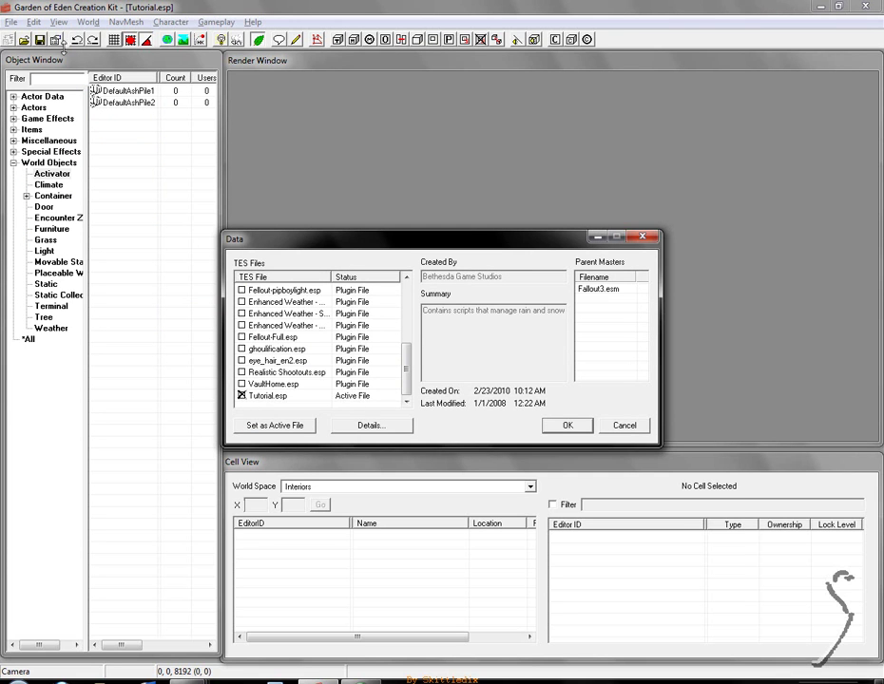
pyautogui.moveTo(274, 238); pyautogui.dragTo(294, 214)
pyautogui.click(285, 311)
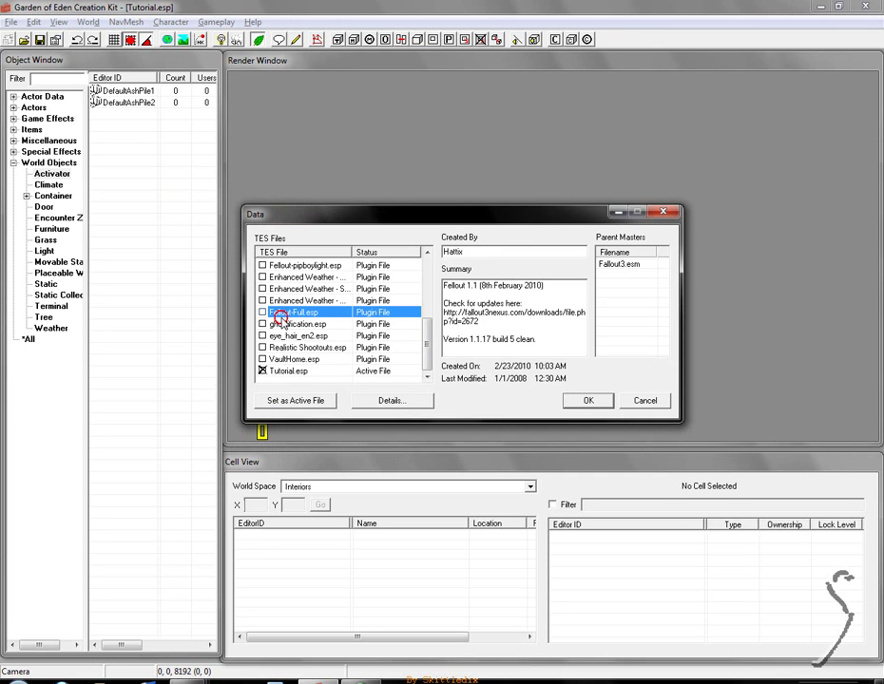
pyautogui.click(290, 370)
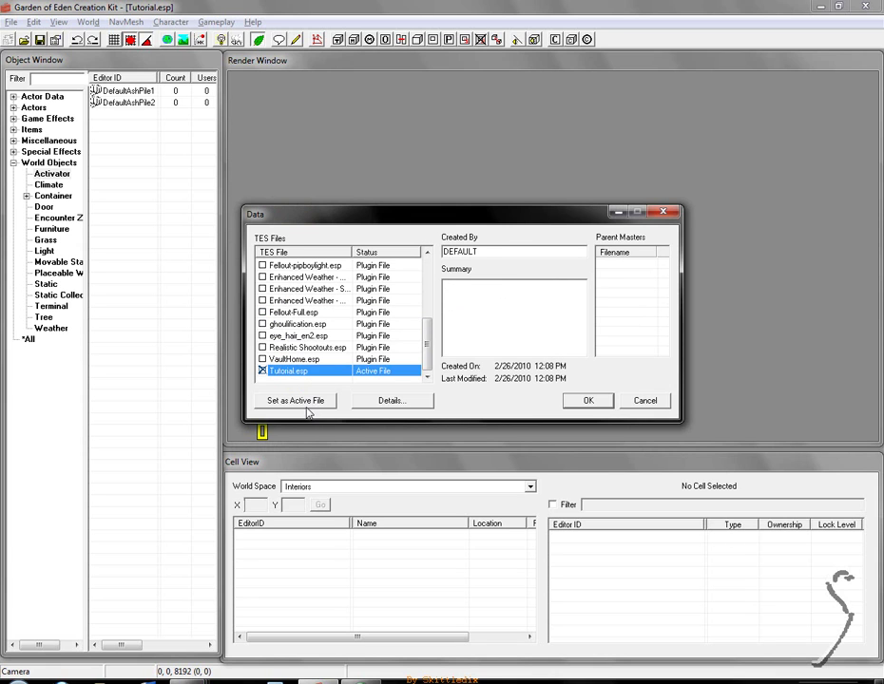
pyautogui.click(306, 404)
pyautogui.click(310, 373)
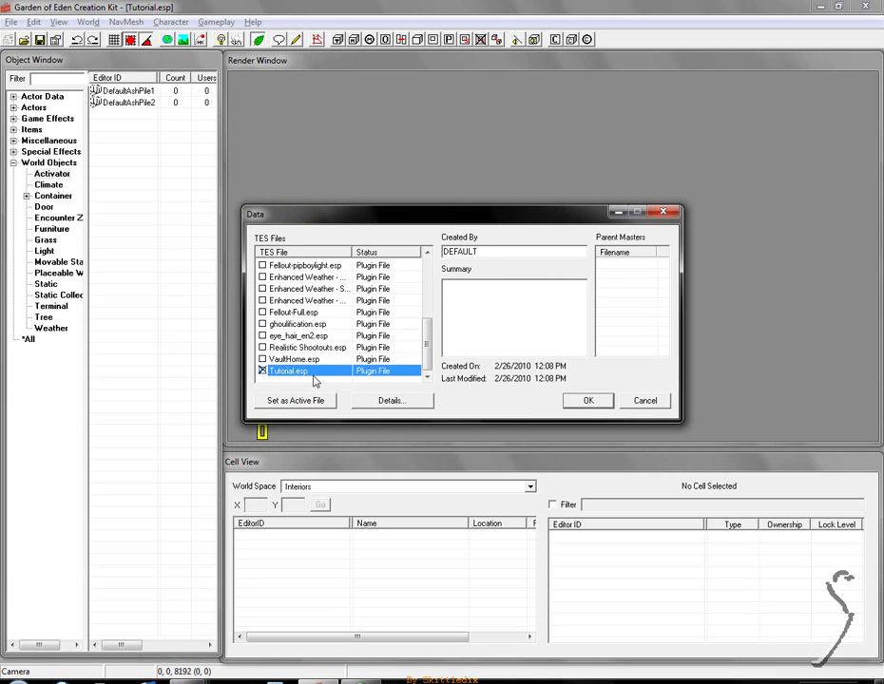
pyautogui.click(312, 401)
pyautogui.click(389, 373)
# Step: Tick Fallout3.esm as the master and load the selected data files
pyautogui.click(339, 336)
pyautogui.scroll(5, 339, 336)
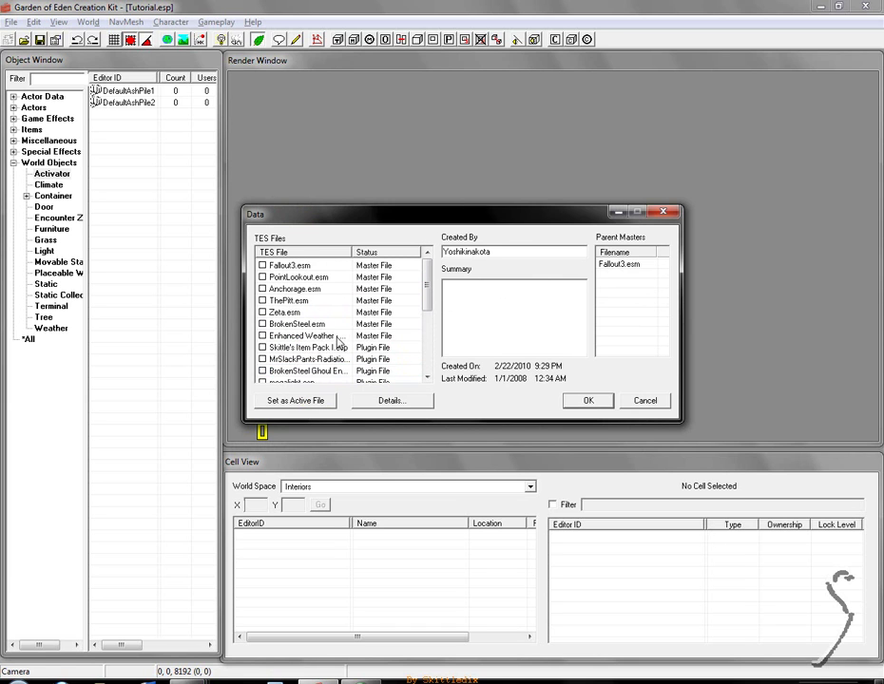
pyautogui.click(285, 265)
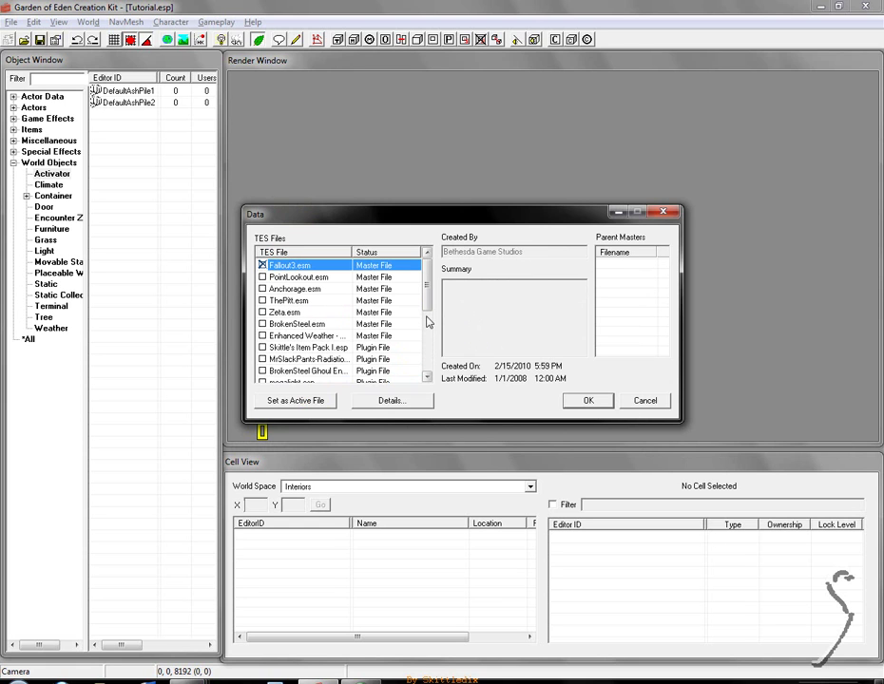
pyautogui.click(325, 289)
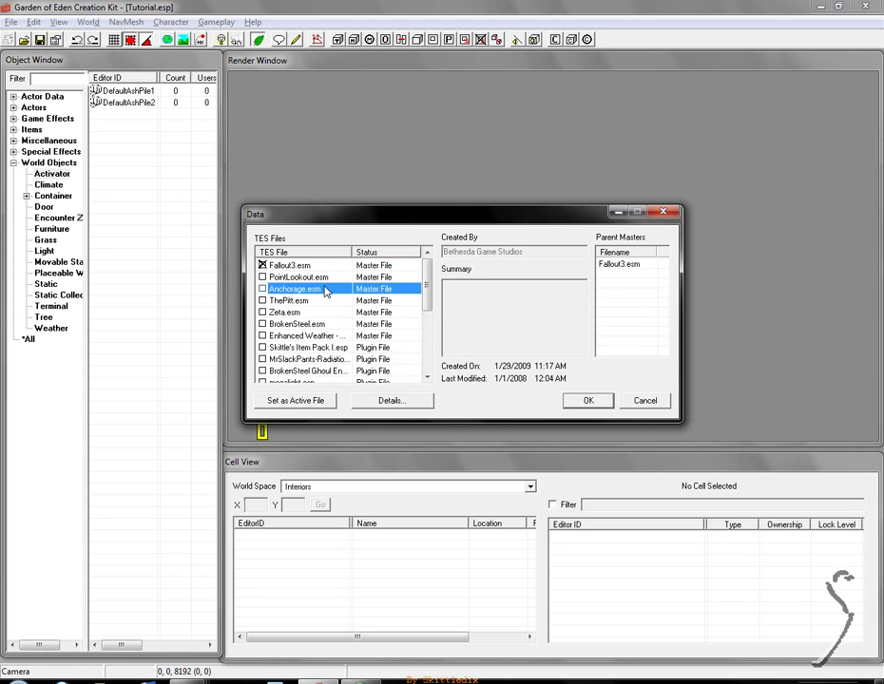
pyautogui.click(323, 266)
pyautogui.scroll(-3, 318, 347)
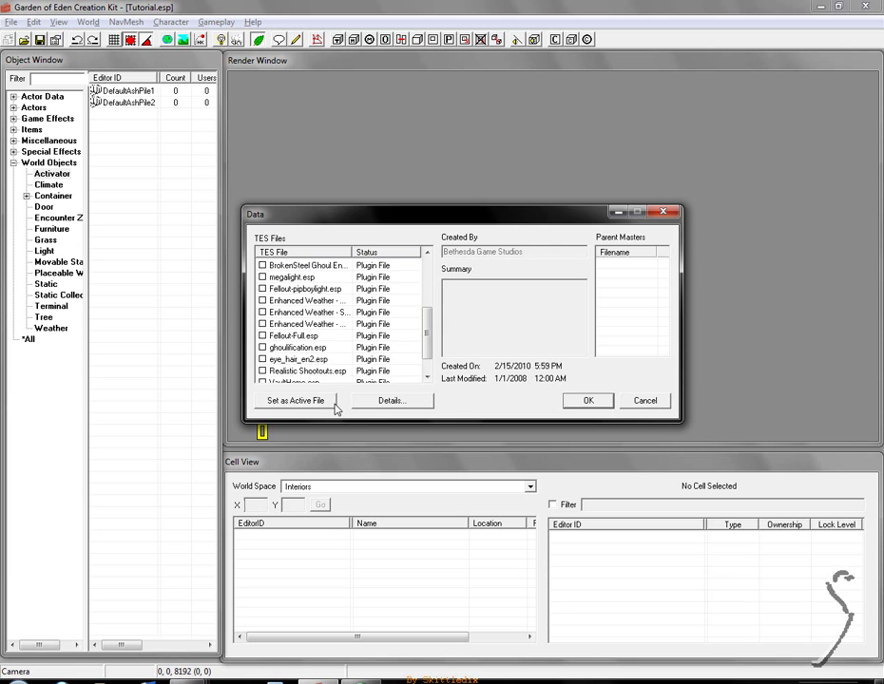
pyautogui.scroll(-1, 323, 380)
pyautogui.scroll(4, 413, 347)
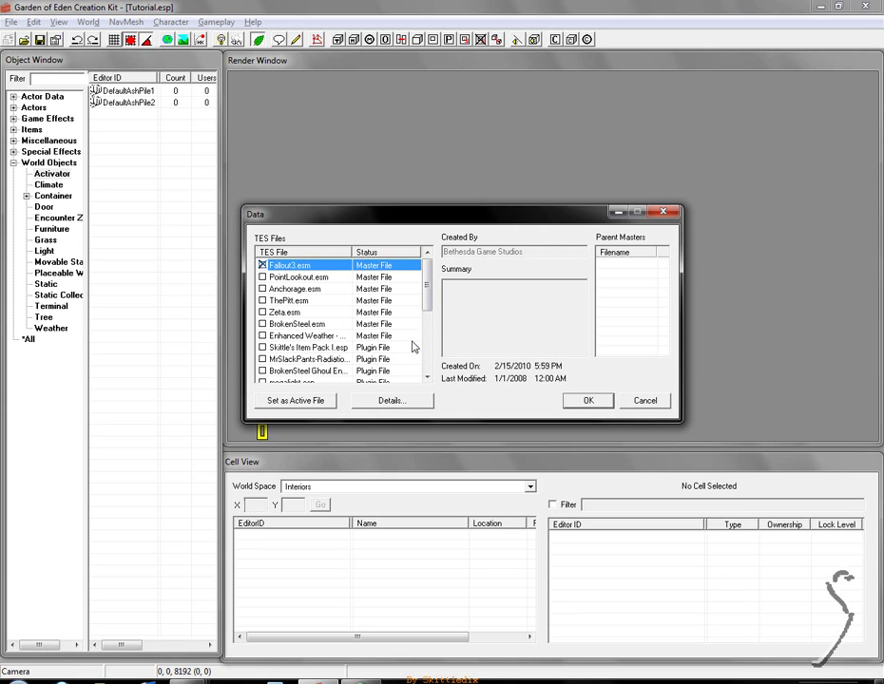
pyautogui.click(590, 400)
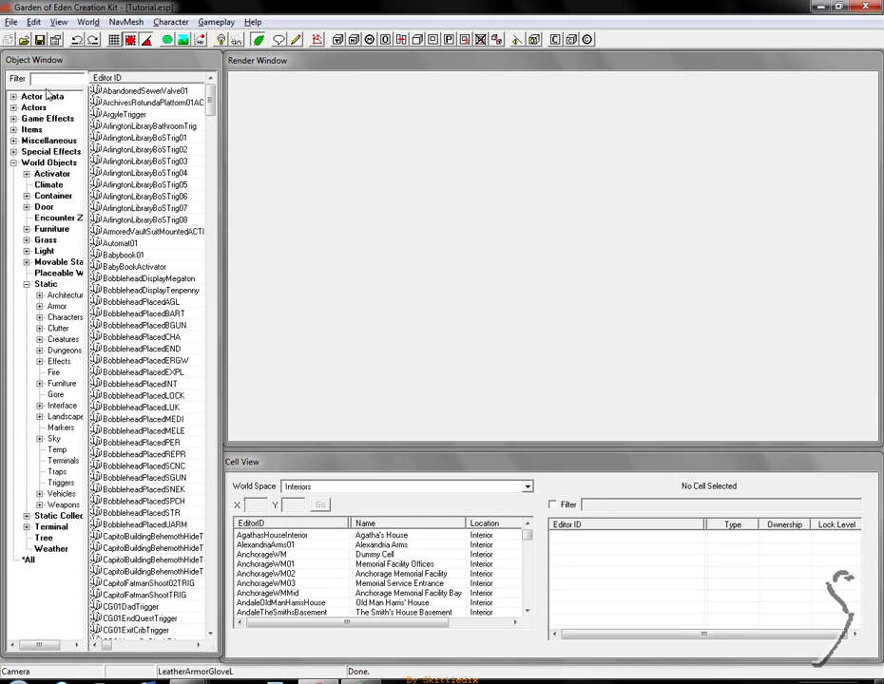
# Step: Browse the Interiors cell list through the Anchorage, Andale and BigTown cells
pyautogui.click(34, 59)
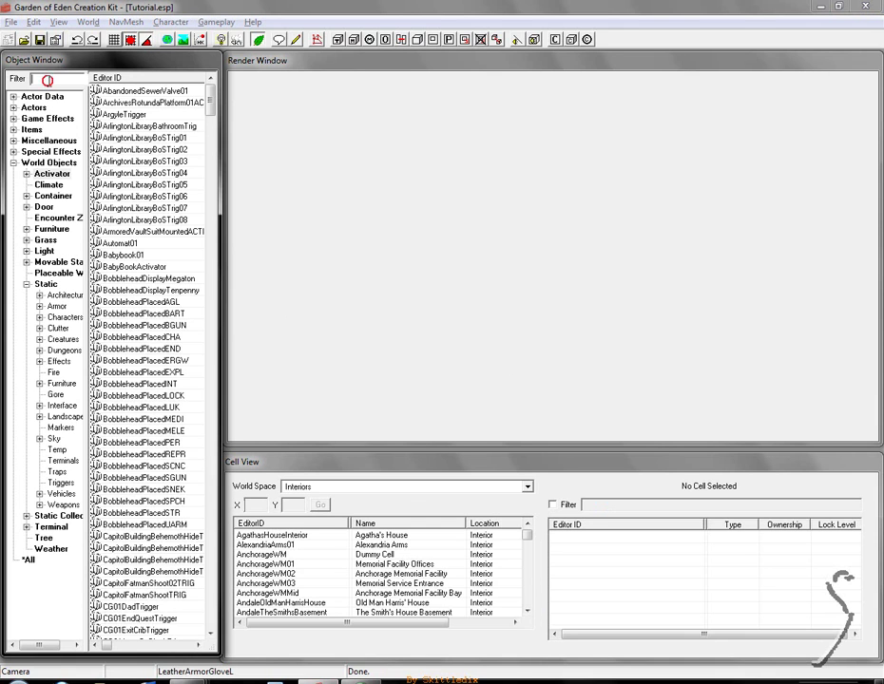
pyautogui.click(13, 163)
pyautogui.click(399, 584)
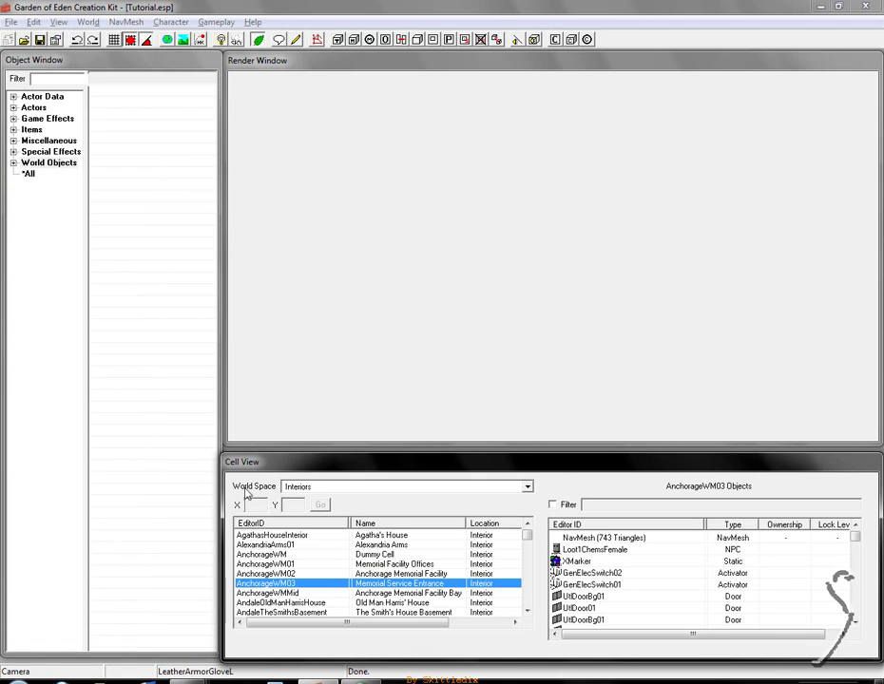
pyautogui.click(305, 488)
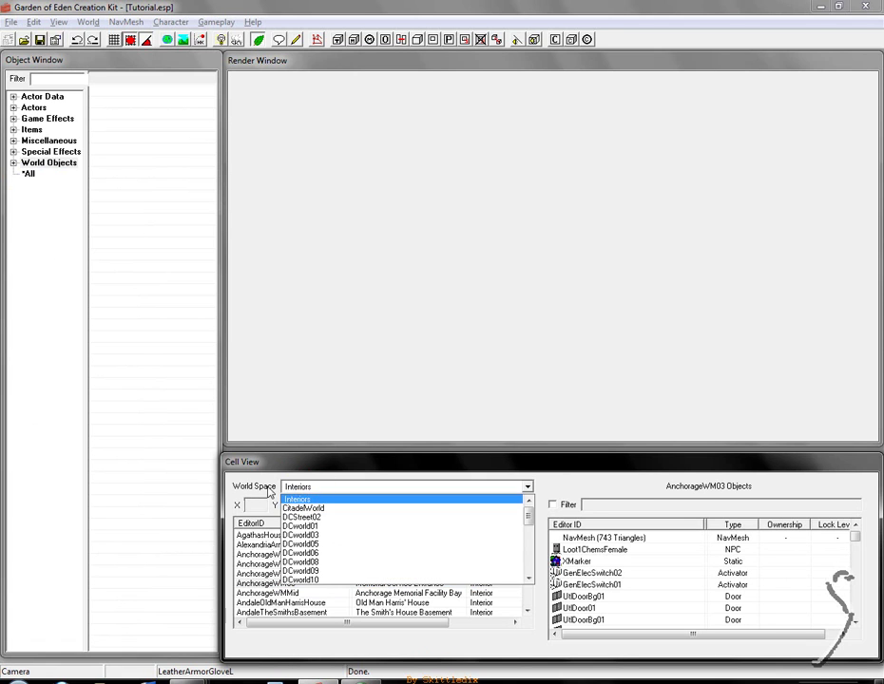
pyautogui.click(253, 490)
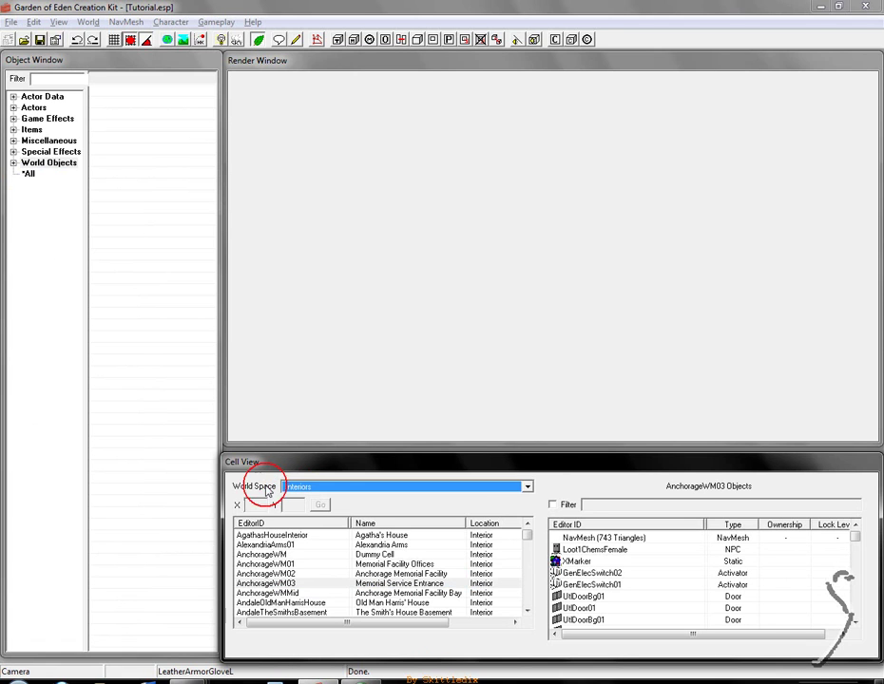
pyautogui.click(329, 556)
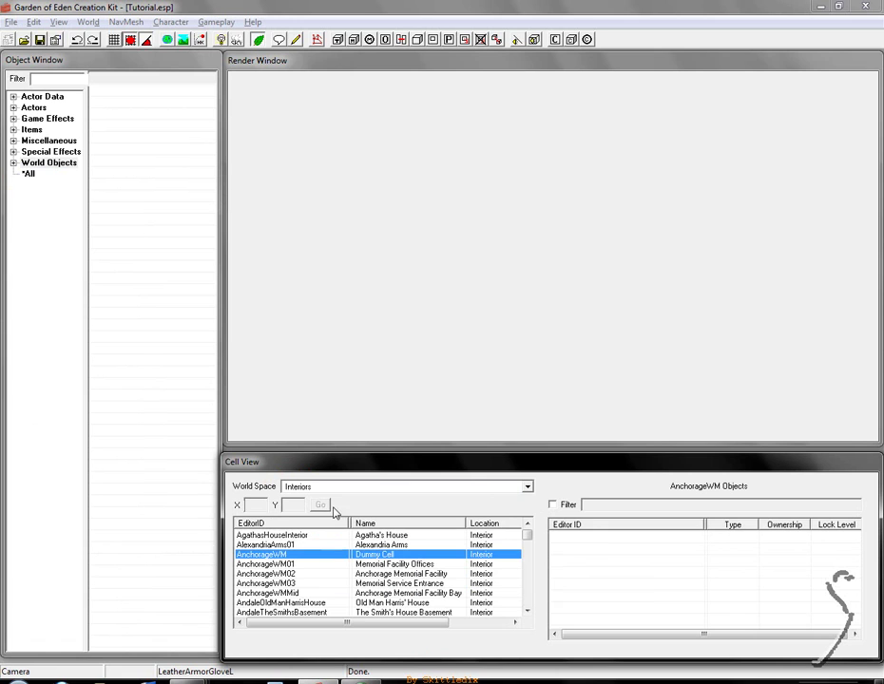
pyautogui.click(252, 593)
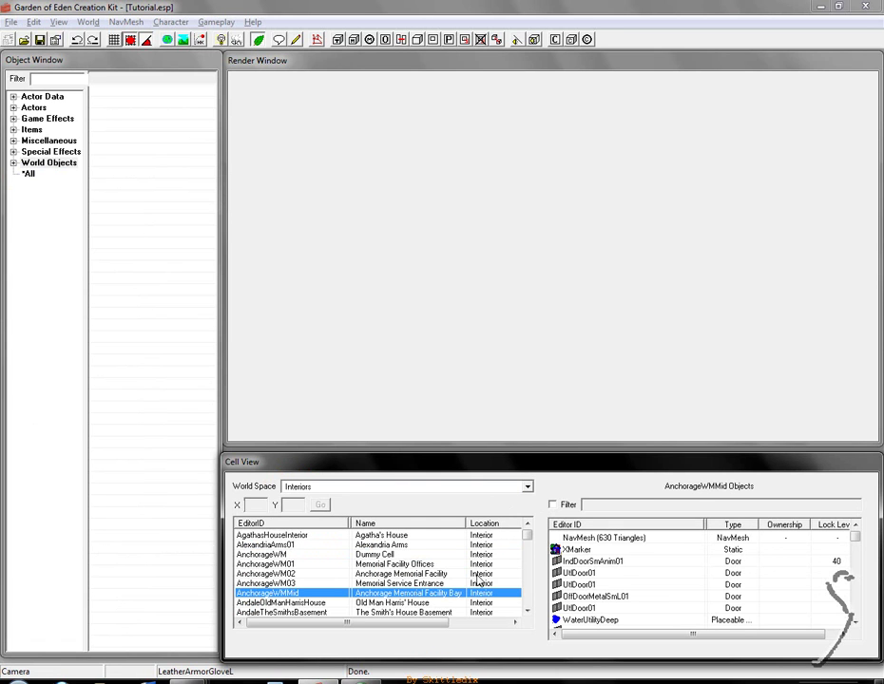
pyautogui.click(401, 603)
pyautogui.scroll(-2, 411, 612)
pyautogui.scroll(-3, 410, 610)
pyautogui.click(405, 603)
pyautogui.click(290, 574)
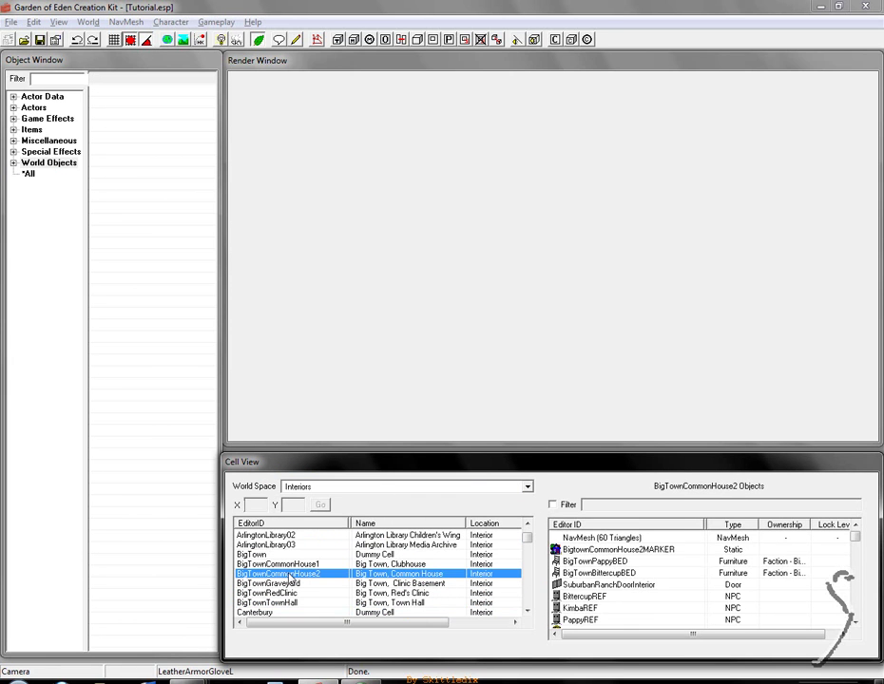
# Step: Jump to the Megaton cells with 'meg' and select MegatonPlayerHouse to list its objects
pyautogui.write('meg')
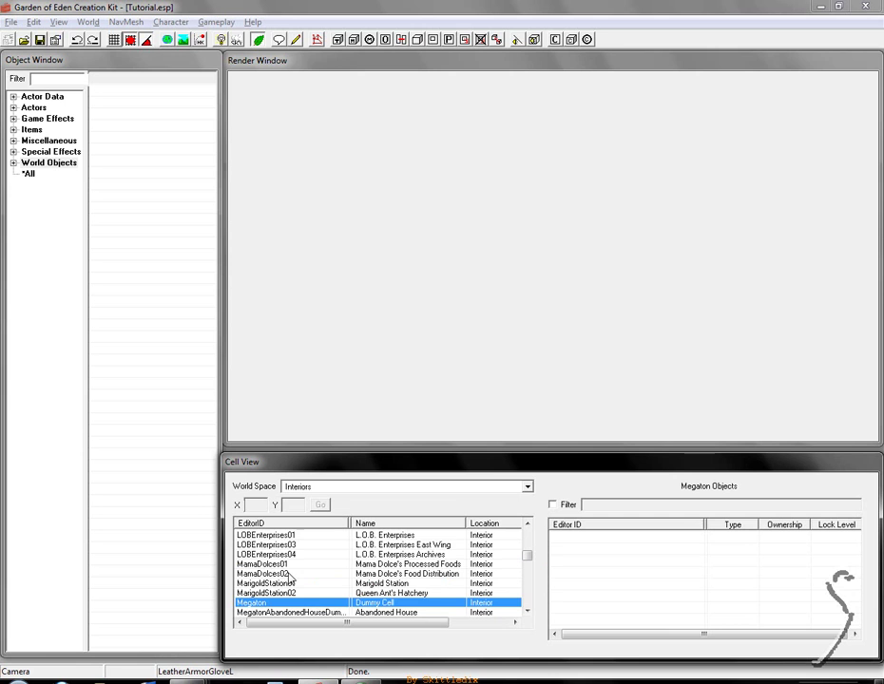
pyautogui.scroll(-1, 288, 579)
pyautogui.scroll(-1, 282, 583)
pyautogui.click(285, 613)
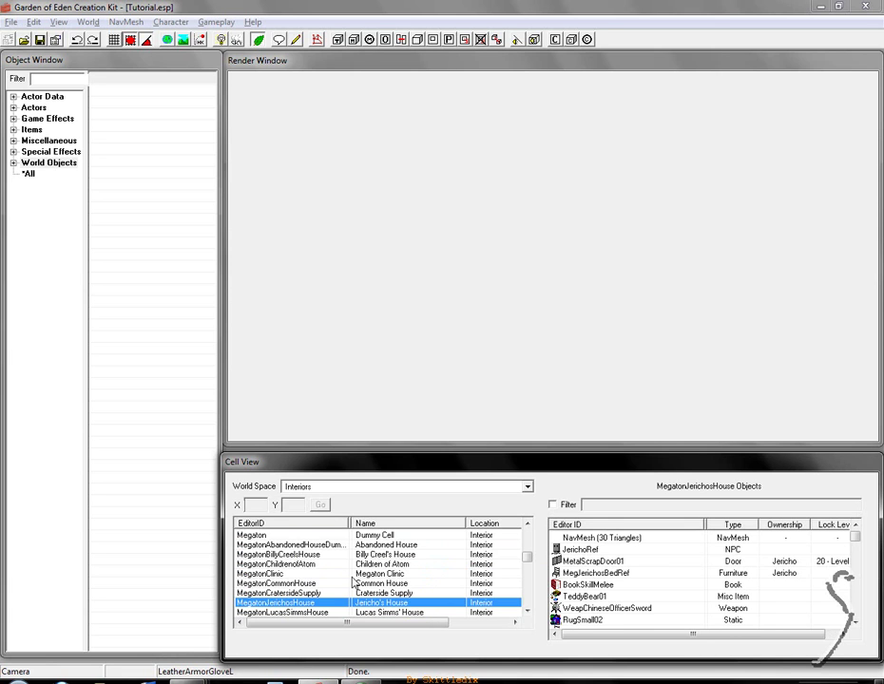
pyautogui.scroll(-1, 342, 585)
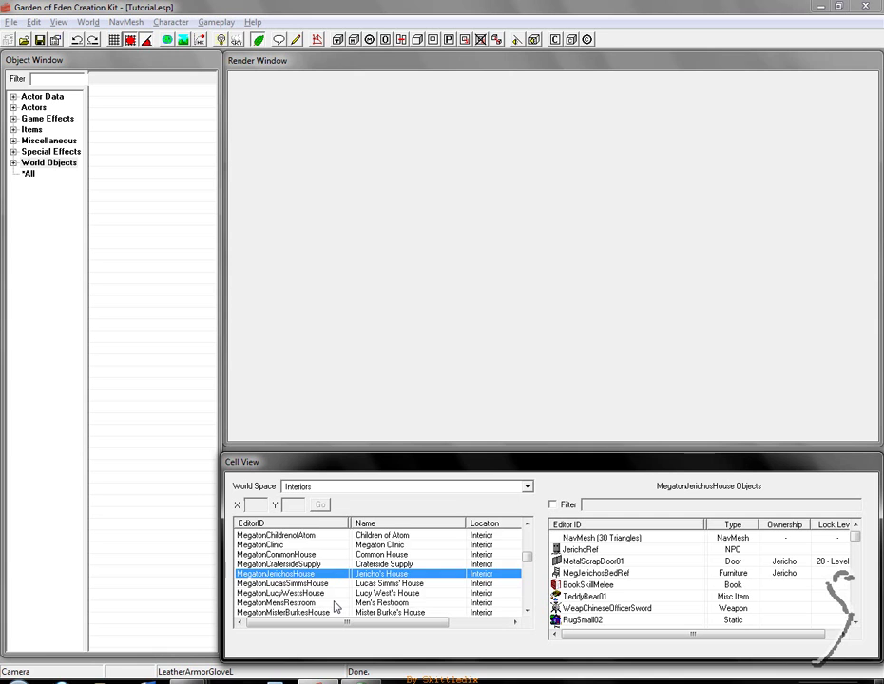
pyautogui.scroll(-2, 334, 607)
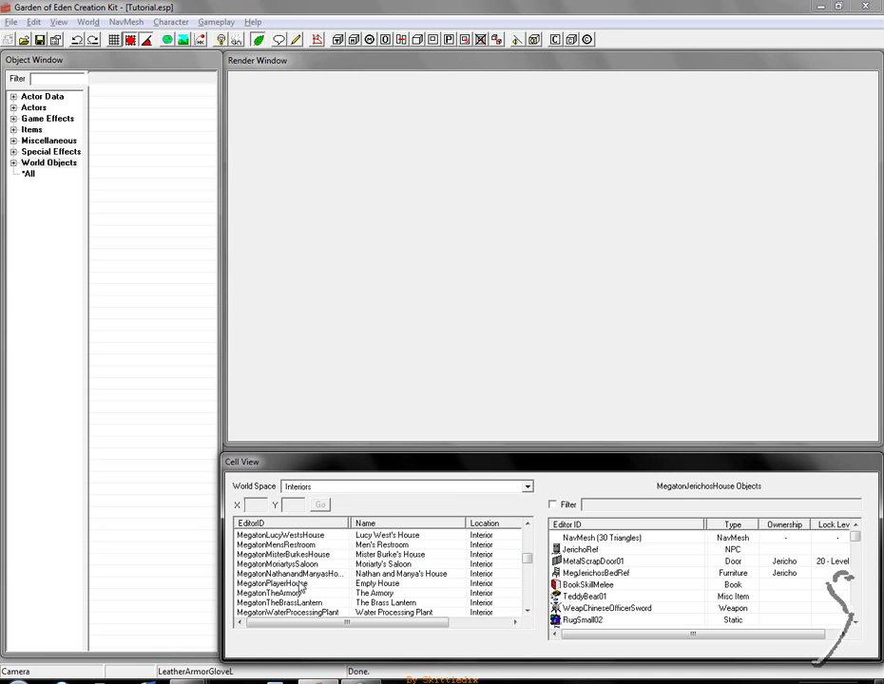
pyautogui.click(301, 583)
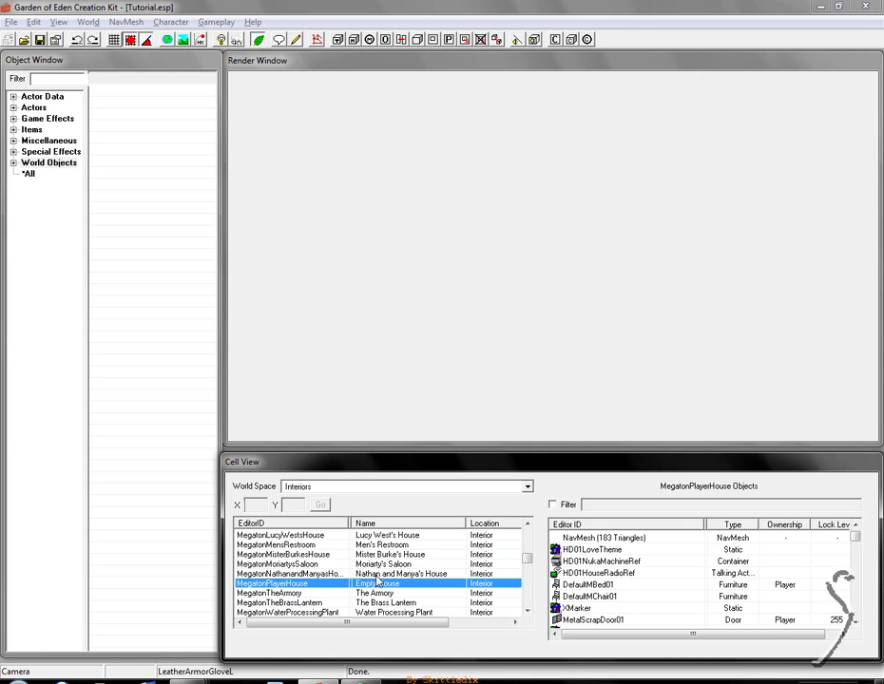
# Step: Load the MegatonPlayerHouse cell into the render window, accepting all model warnings
pyautogui.doubleClick(285, 585)
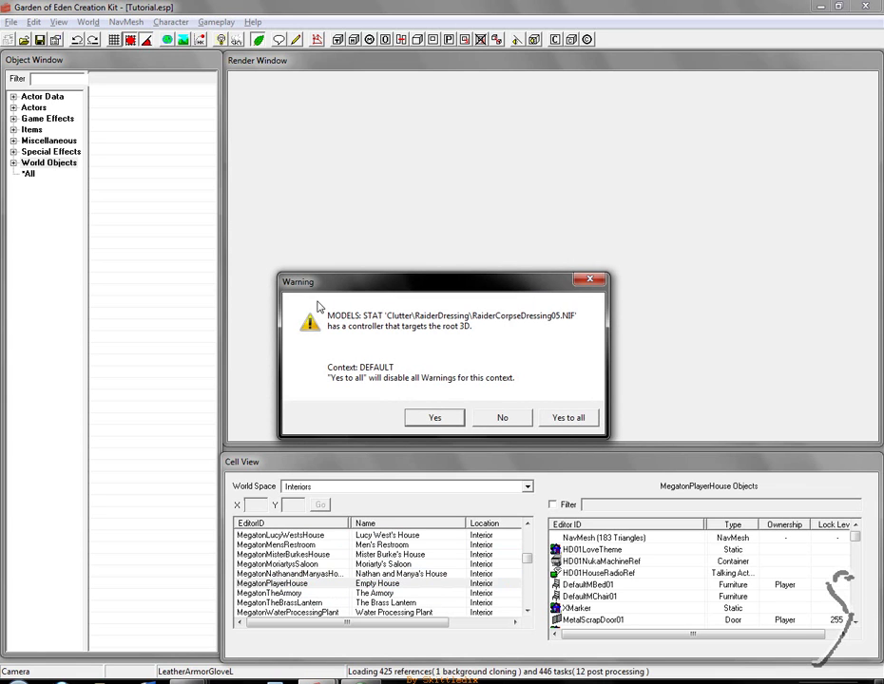
pyautogui.click(568, 417)
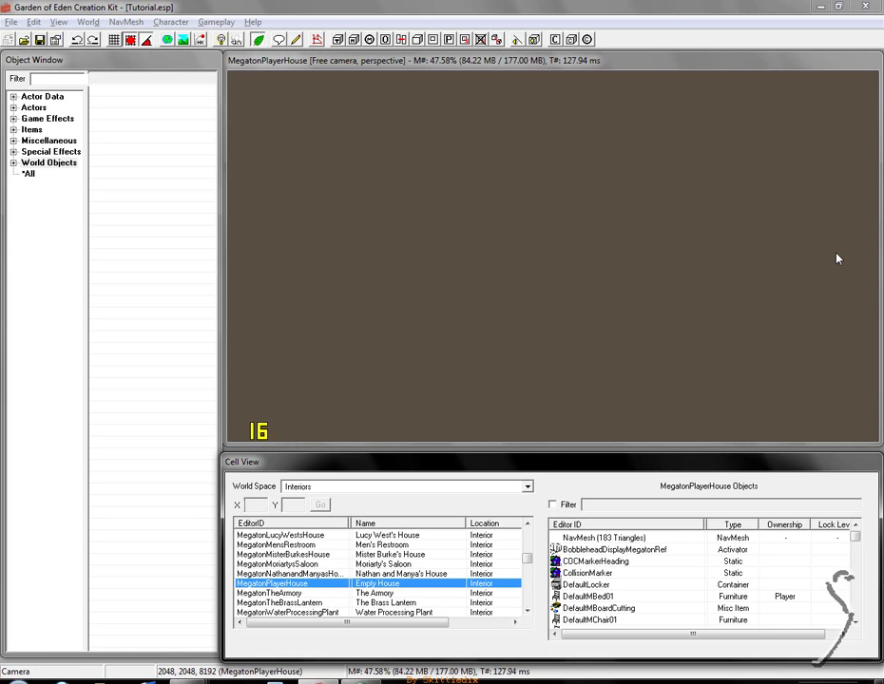
pyautogui.click(702, 241)
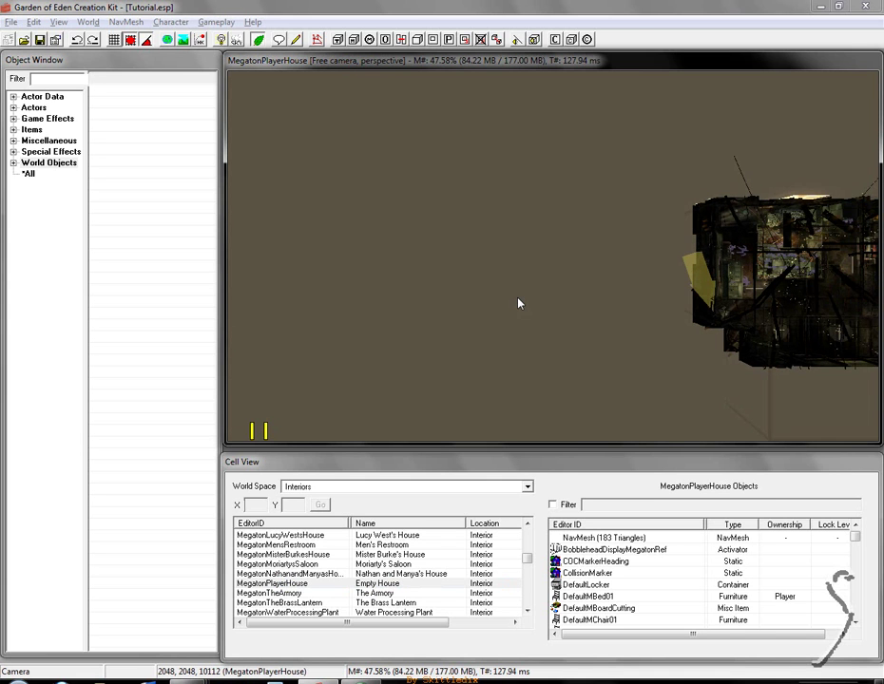
# Step: Pan and zoom the view into the room with the lockers and workbench
pyautogui.moveTo(518, 303); pyautogui.dragTo(410, 282, button='middle')
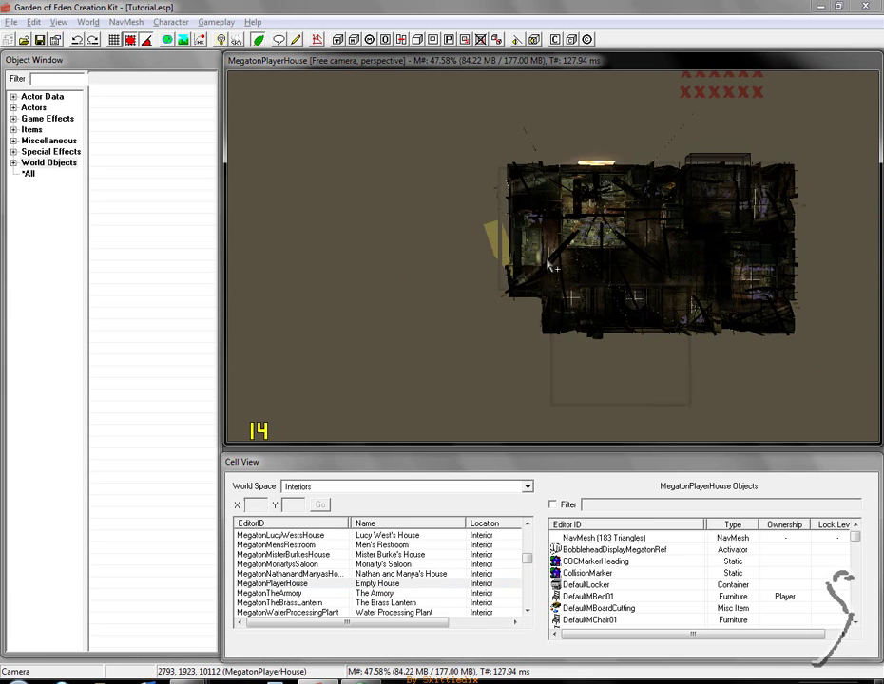
pyautogui.moveTo(520, 325); pyautogui.dragTo(456, 285, button='middle')
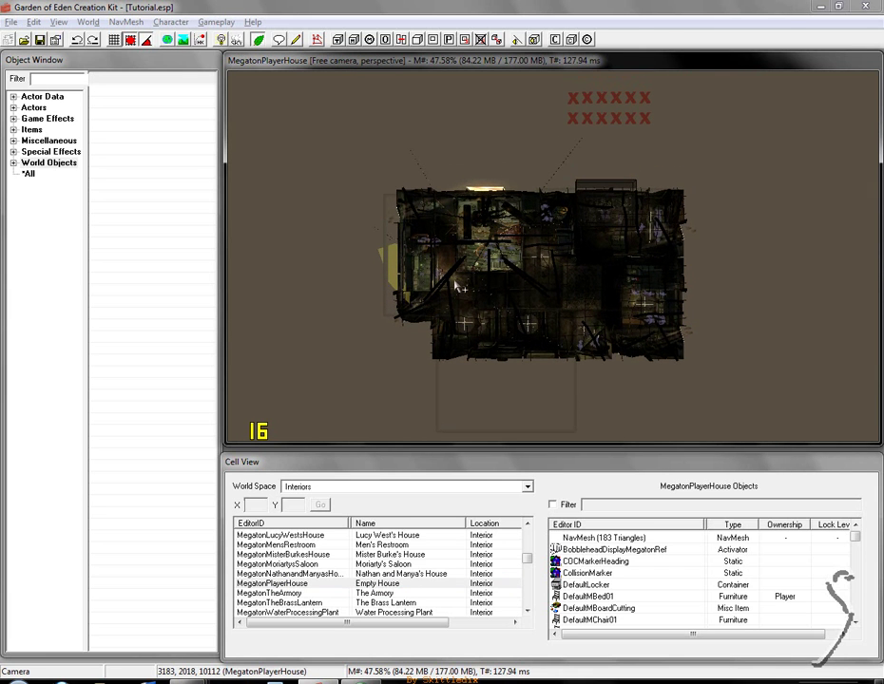
pyautogui.scroll(6, 456, 285)
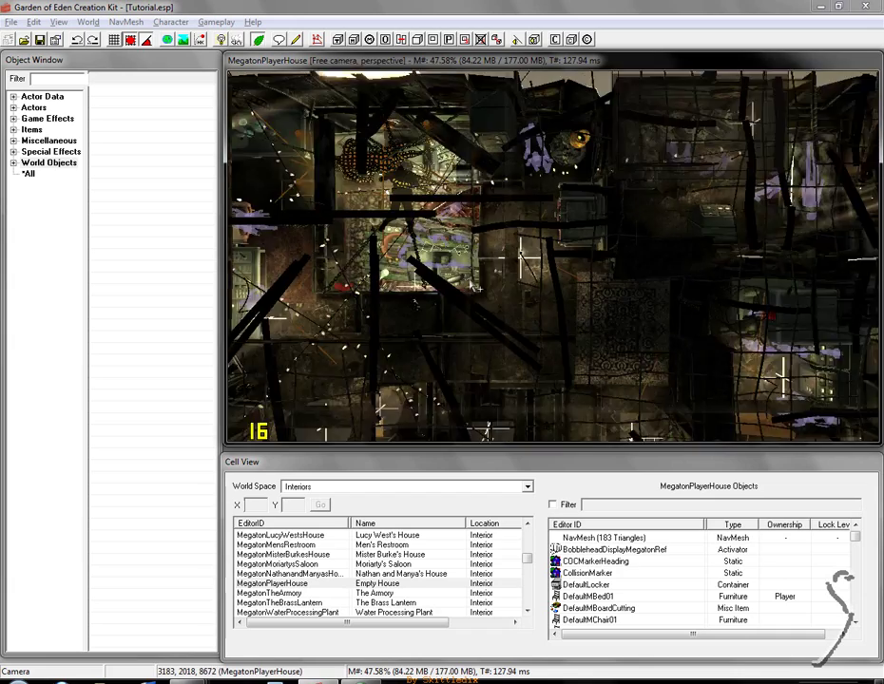
pyautogui.scroll(3, 473, 287)
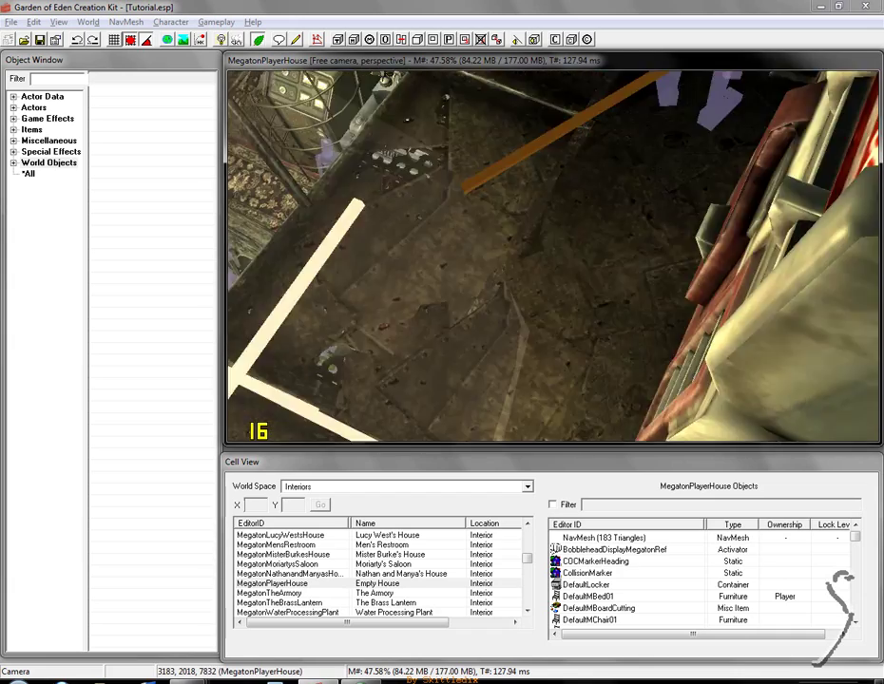
pyautogui.moveTo(473, 287); pyautogui.dragTo(523, 307, button='middle')
pyautogui.scroll(2, 553, 256)
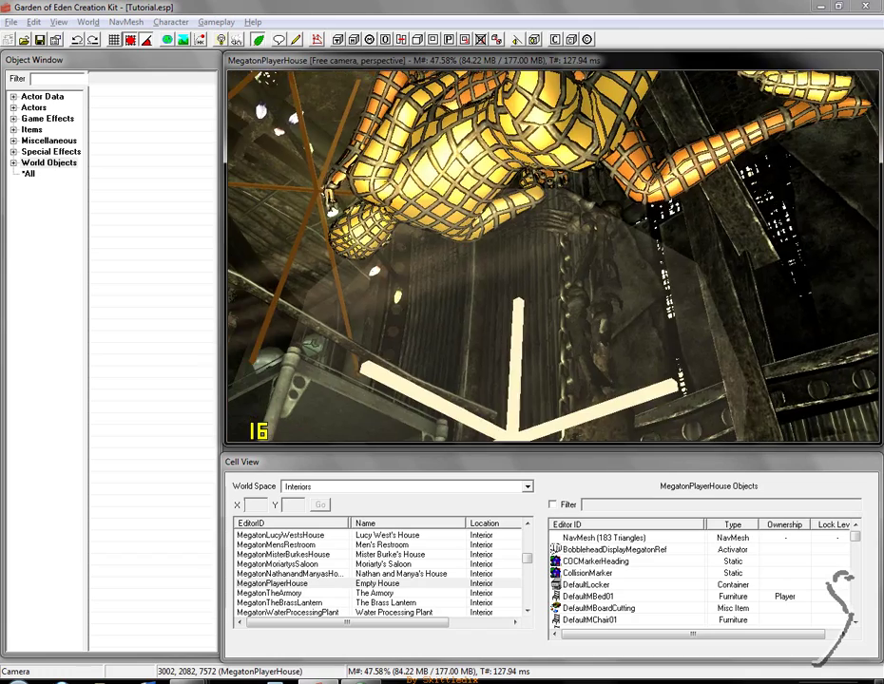
pyautogui.scroll(10, 552, 254)
pyautogui.scroll(5, 552, 255)
pyautogui.scroll(3, 552, 254)
pyautogui.scroll(3, 552, 255)
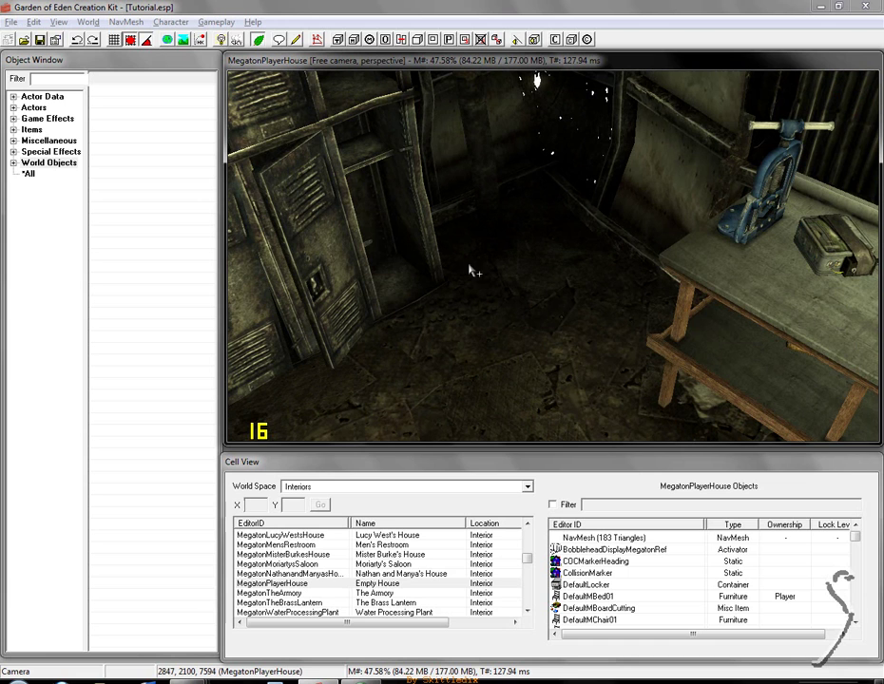
# Step: Filter the Object Window by 'weap' across *All categories, sorted by Editor ID
pyautogui.click(46, 58)
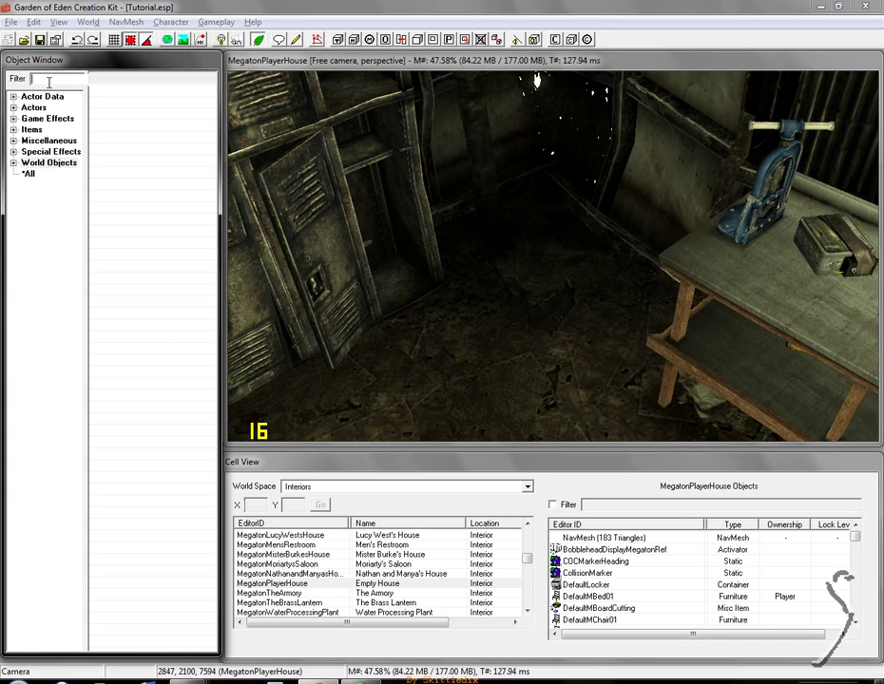
pyautogui.write('weap')
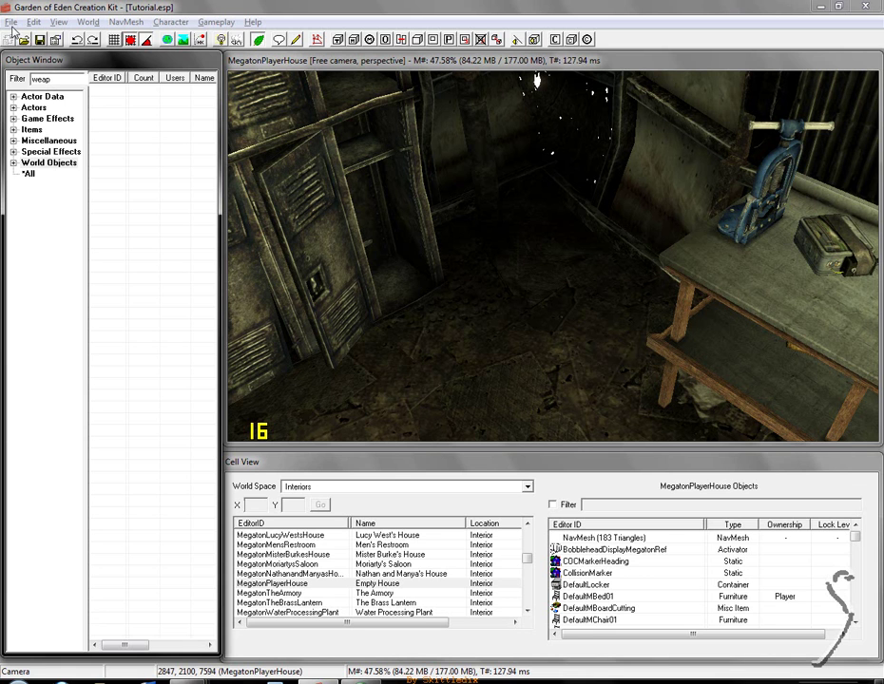
pyautogui.click(28, 175)
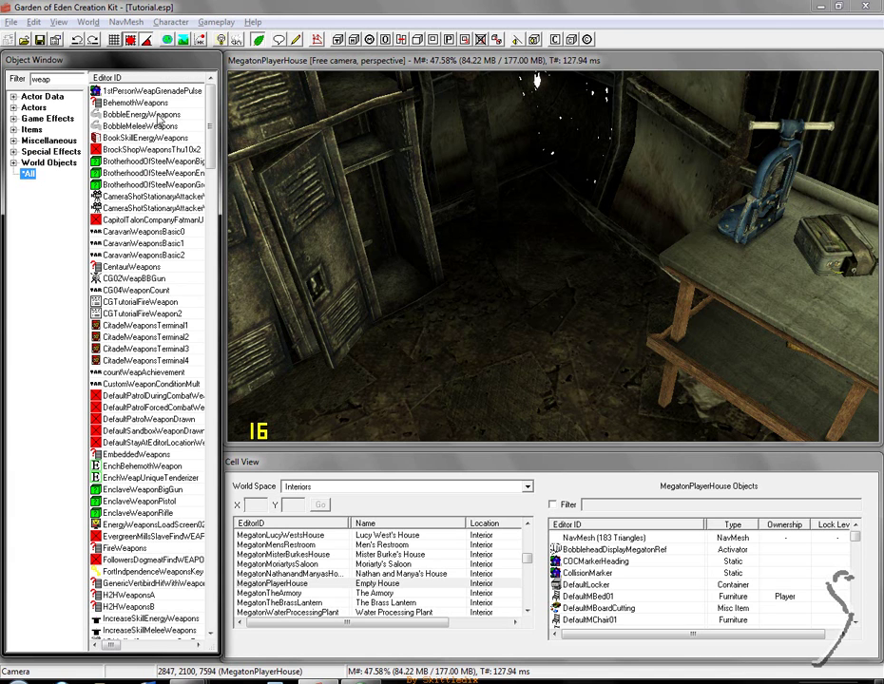
pyautogui.click(105, 78)
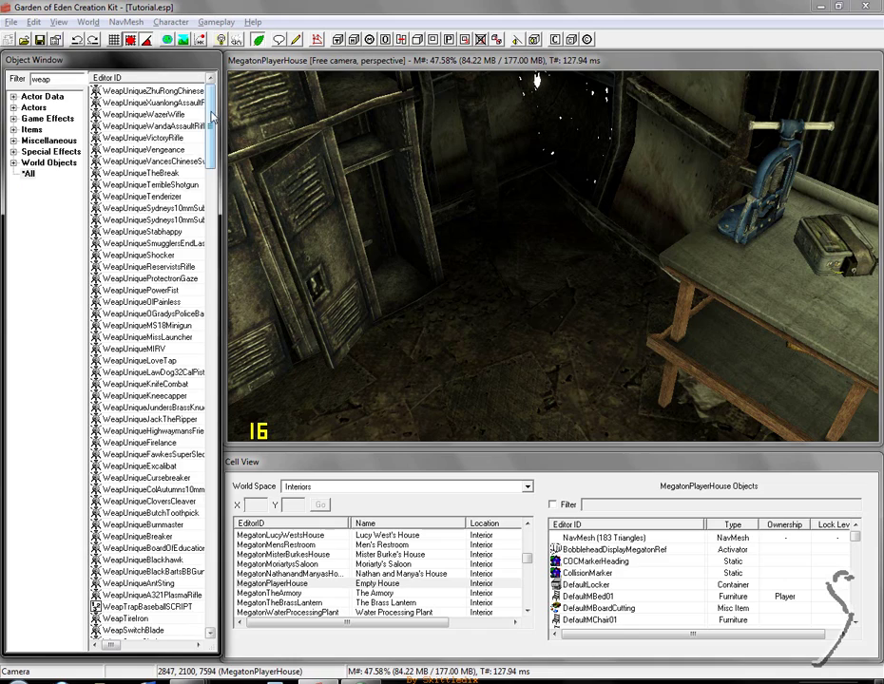
# Step: Scroll through the weapon records, selecting WeapUniqueTenderizer and WeapKnife
pyautogui.moveTo(212, 104); pyautogui.dragTo(107, 199)
pyautogui.click(107, 197)
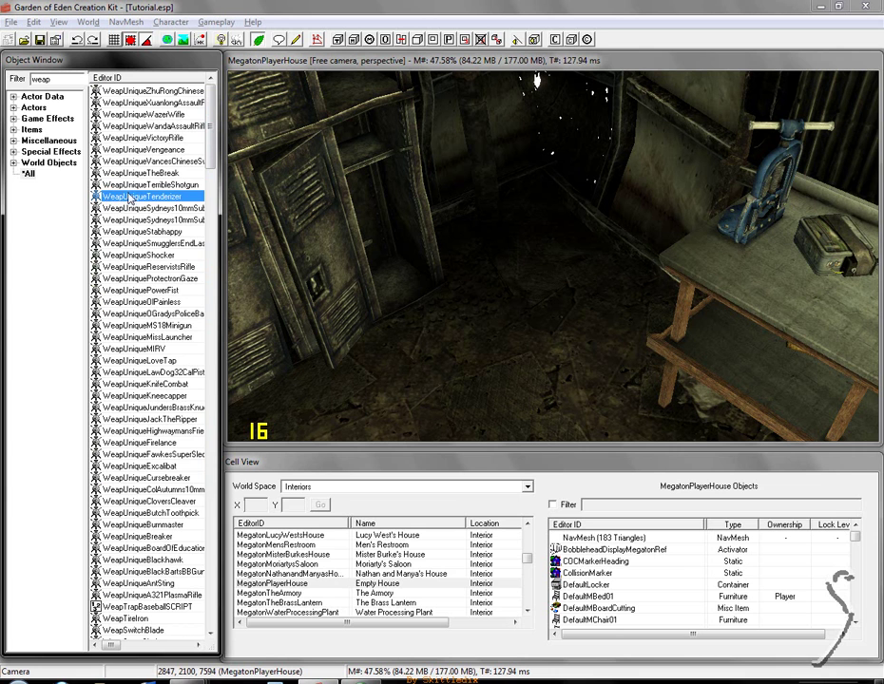
pyautogui.scroll(-20, 131, 195)
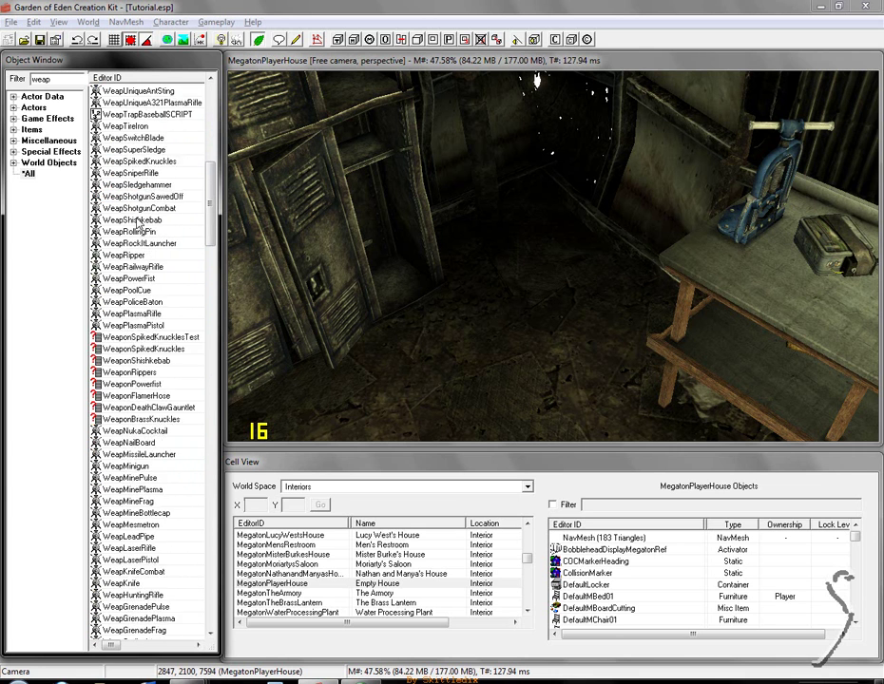
pyautogui.click(114, 372)
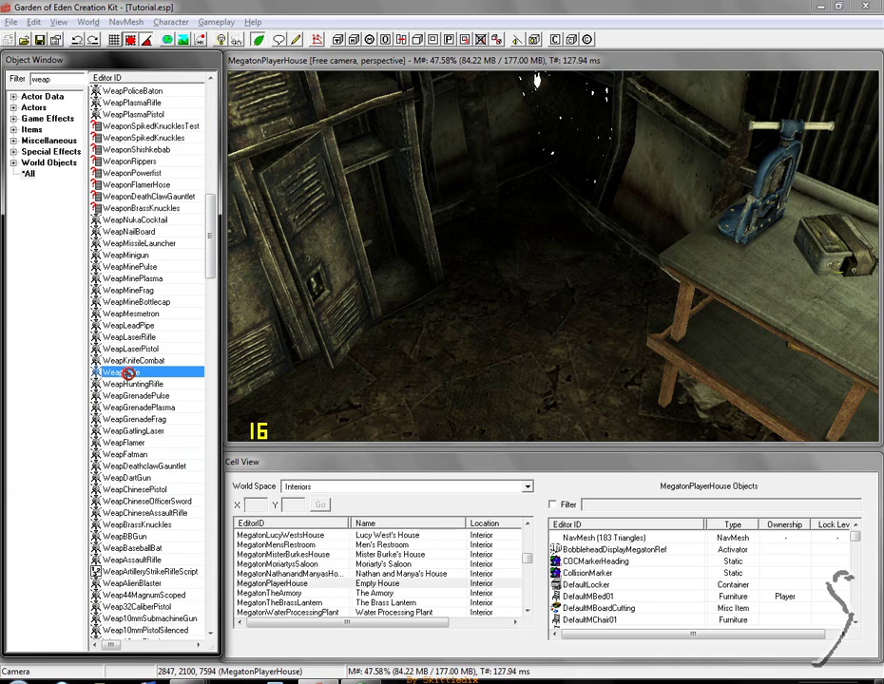
pyautogui.moveTo(212, 255); pyautogui.dragTo(207, 616)
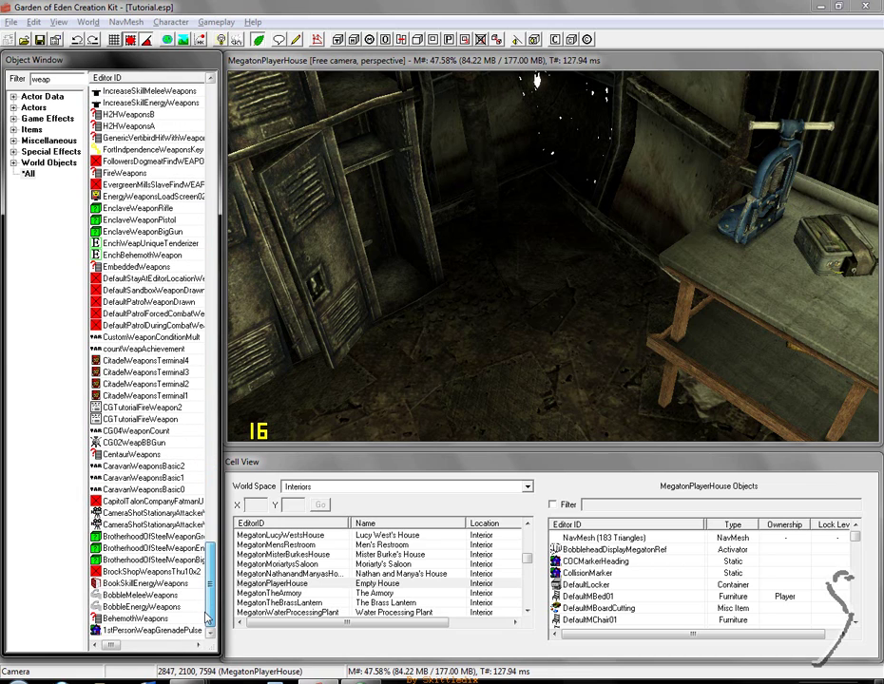
pyautogui.moveTo(207, 615); pyautogui.dragTo(200, 133)
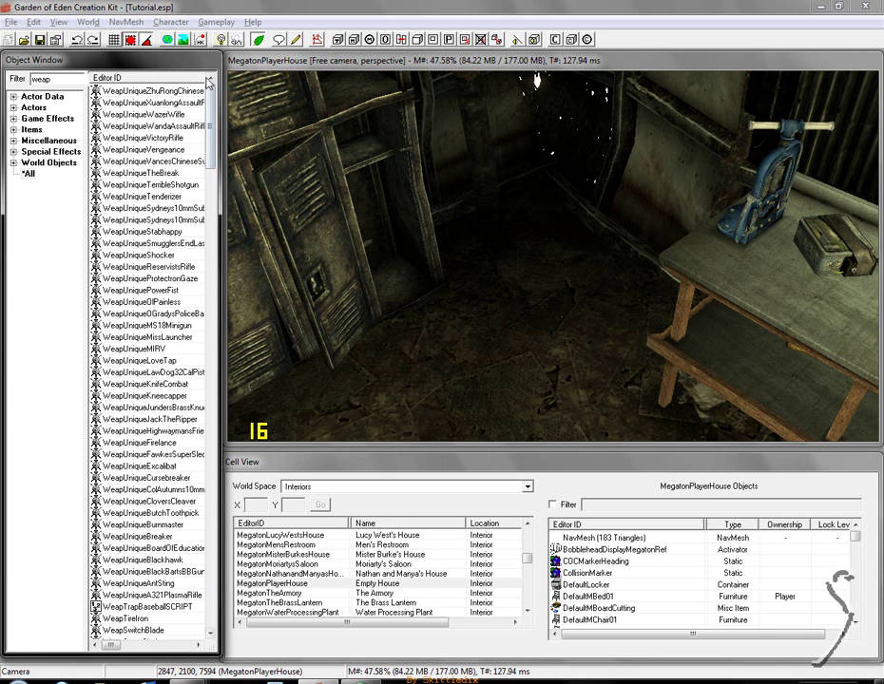
pyautogui.click(125, 144)
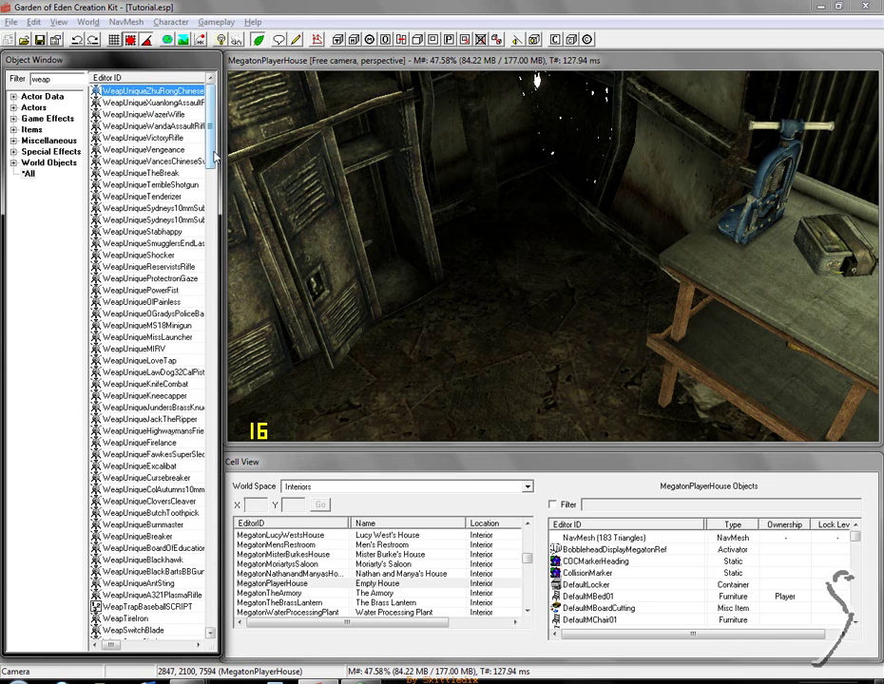
pyautogui.moveTo(212, 103); pyautogui.dragTo(157, 89)
pyautogui.click(157, 90)
pyautogui.click(152, 103)
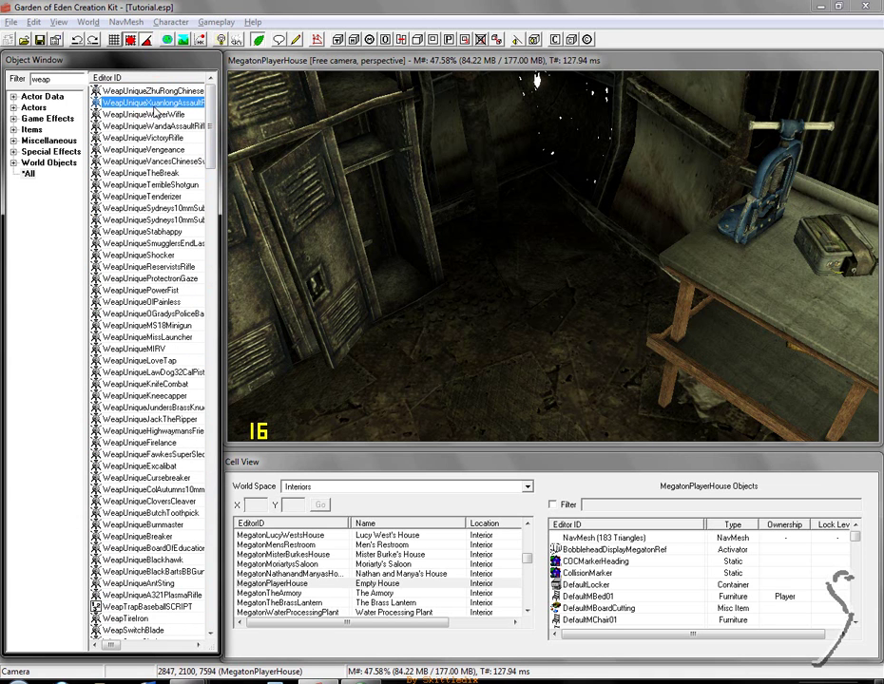
pyautogui.click(138, 373)
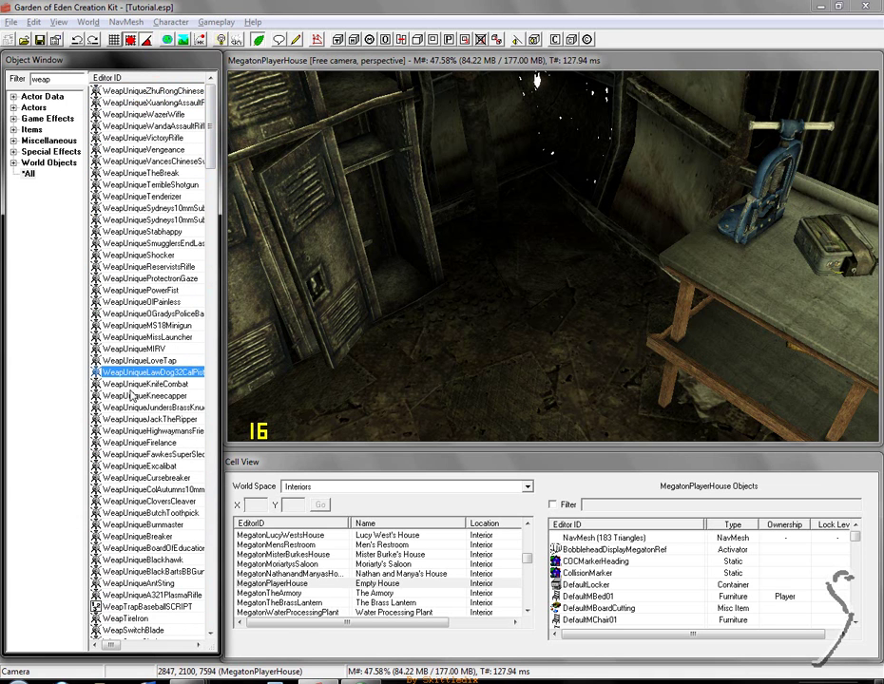
pyautogui.click(169, 419)
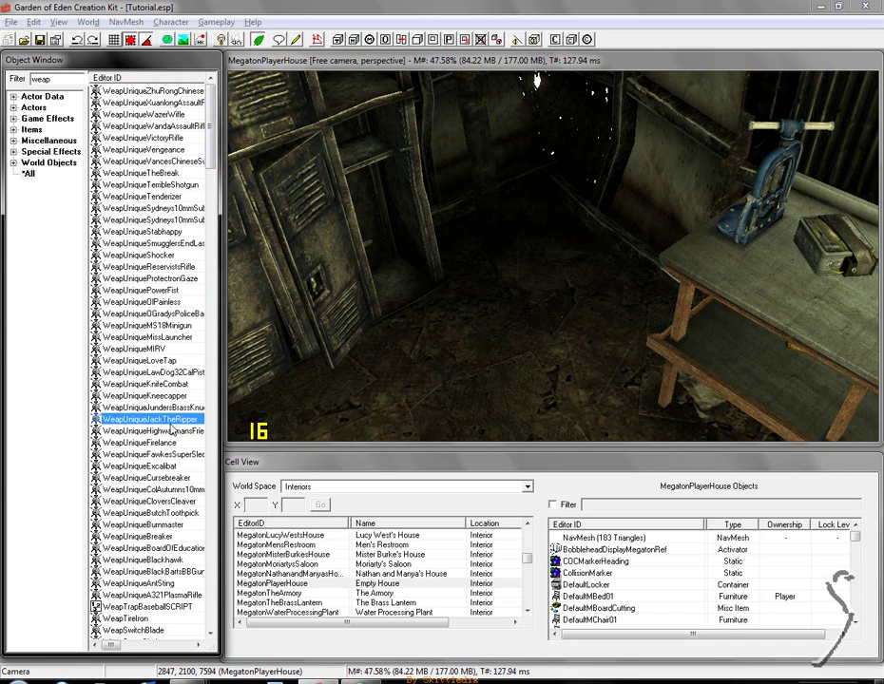
pyautogui.click(171, 477)
pyautogui.click(152, 443)
pyautogui.click(152, 561)
pyautogui.scroll(-6, 147, 568)
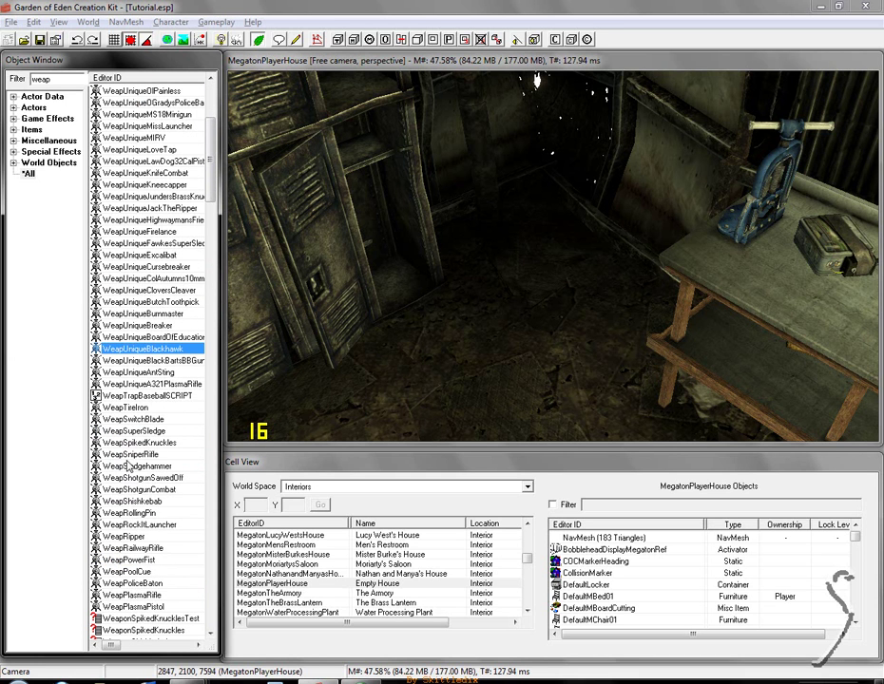
pyautogui.click(135, 408)
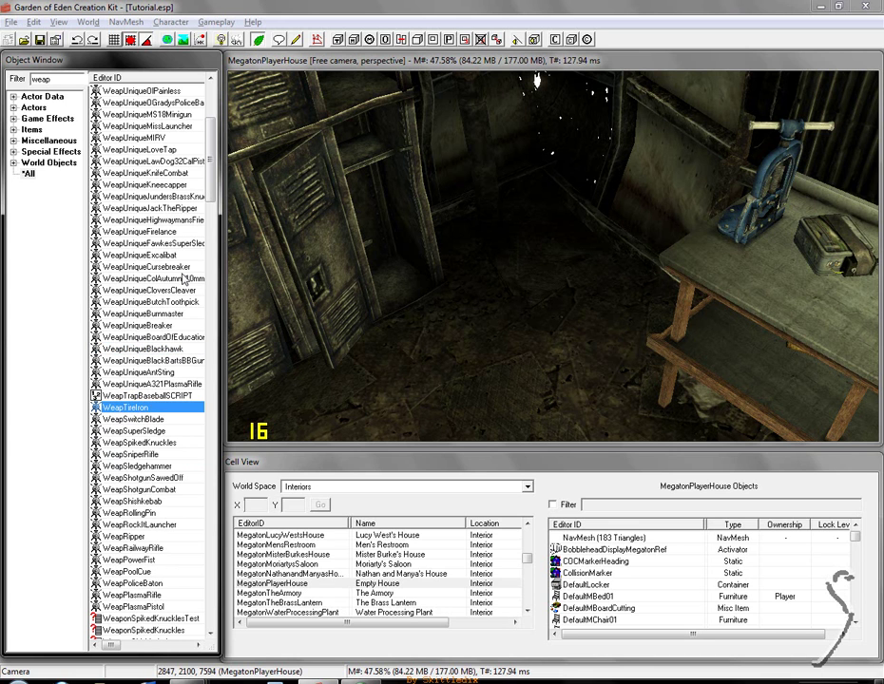
pyautogui.scroll(-7, 187, 281)
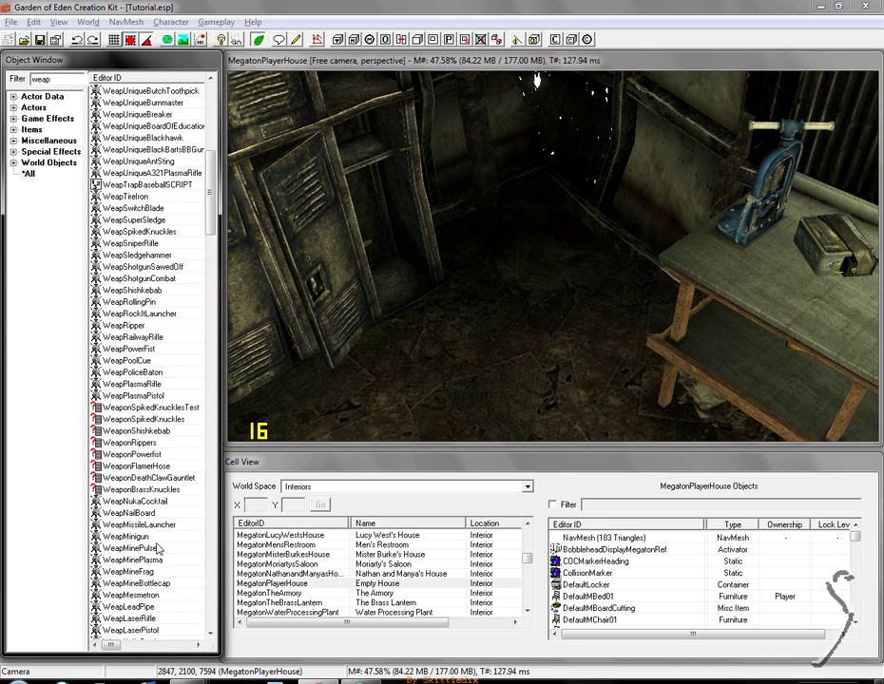
pyautogui.scroll(-8, 156, 601)
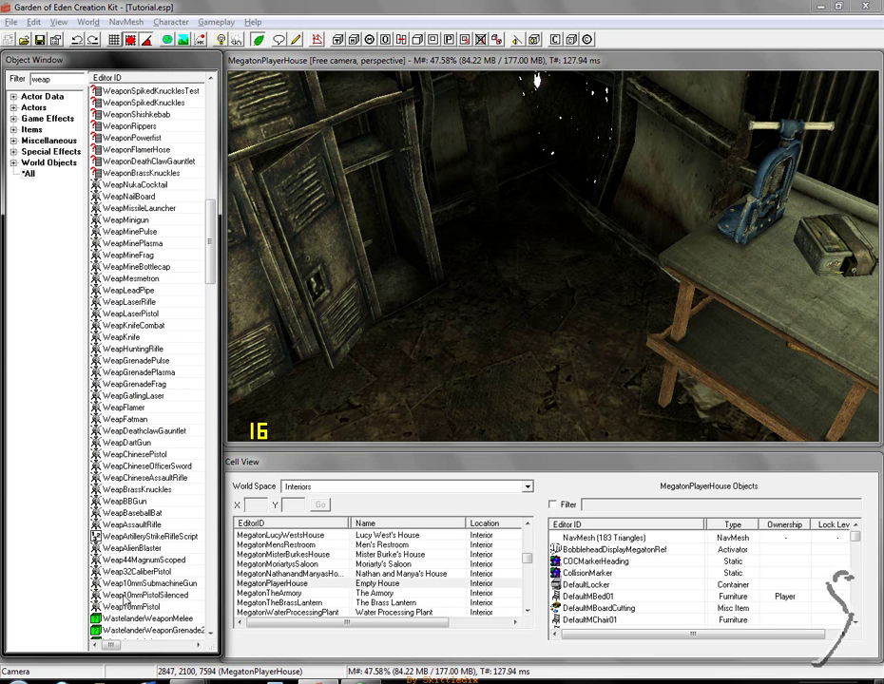
# Step: Drag Weap10mmPistolSilenced into the house and set it on the floor near the table
pyautogui.click(112, 596)
pyautogui.moveTo(112, 596); pyautogui.dragTo(511, 292)
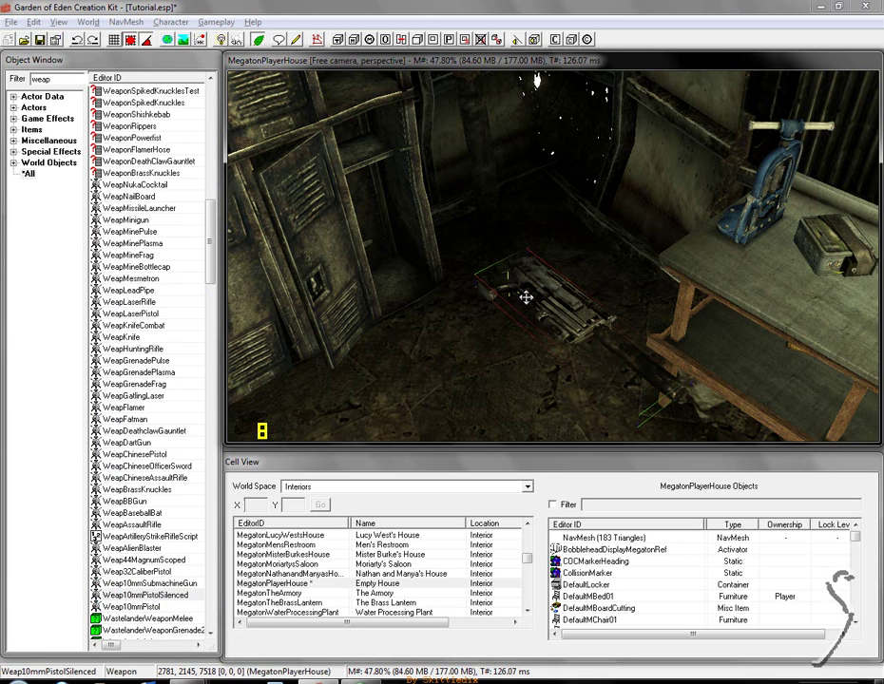
pyautogui.moveTo(533, 246); pyautogui.dragTo(518, 186)
# Step: Open the placed pistol's Reference properties window
pyautogui.doubleClick(480, 181)
pyautogui.moveTo(488, 181); pyautogui.dragTo(695, 264)
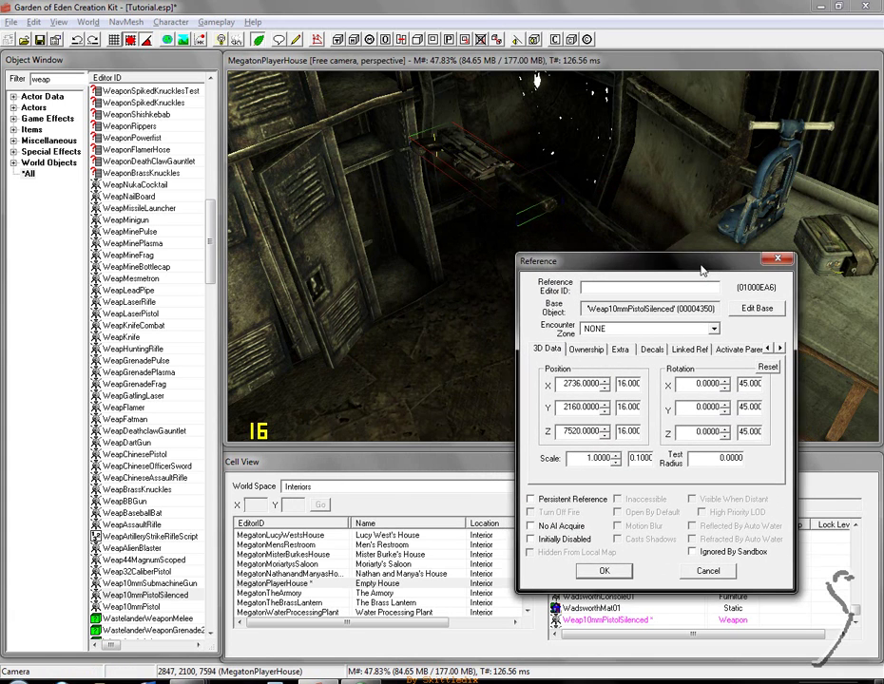
pyautogui.click(775, 260)
pyautogui.doubleClick(480, 200)
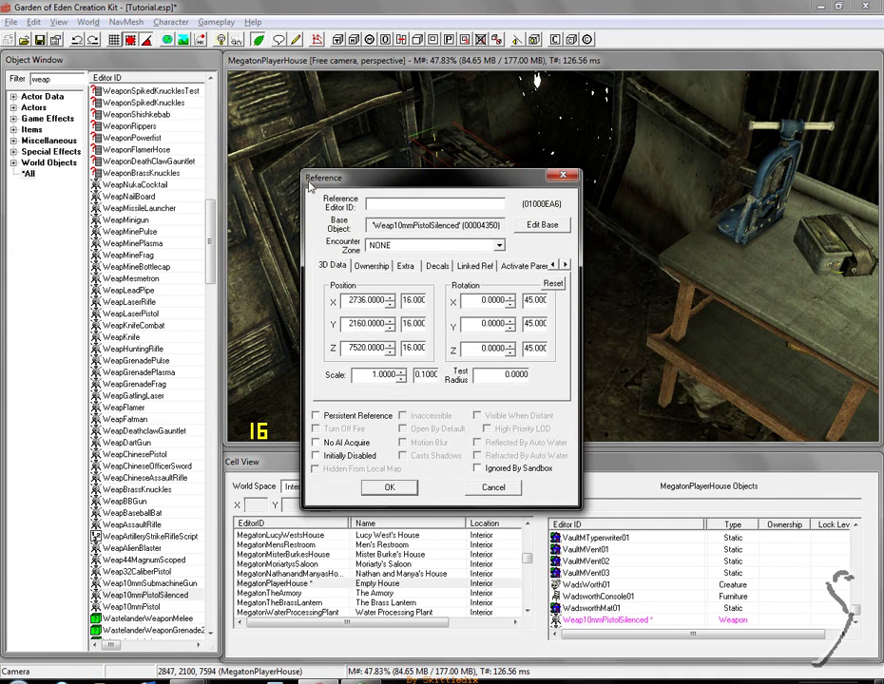
pyautogui.moveTo(308, 185); pyautogui.dragTo(312, 222)
# Step: Open the base weapon record and append an author suffix to the Weap10mmPistolSilenced ID
pyautogui.click(547, 268)
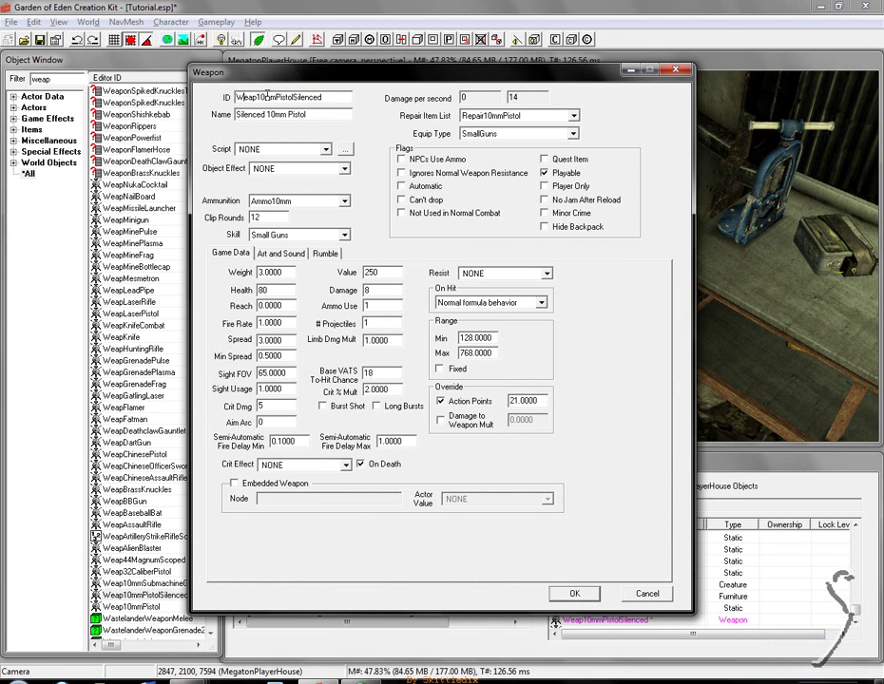
pyautogui.click(346, 98)
pyautogui.click(348, 99)
pyautogui.click(337, 95)
# Step: Replace the name Silenced 10mm Pistol with Tactical 10mm Pistol
pyautogui.doubleClick(344, 116)
pyautogui.click(339, 117)
pyautogui.moveTo(306, 76); pyautogui.dragTo(319, 95)
pyautogui.moveTo(250, 139); pyautogui.dragTo(187, 138)
pyautogui.write('Tactical 10')
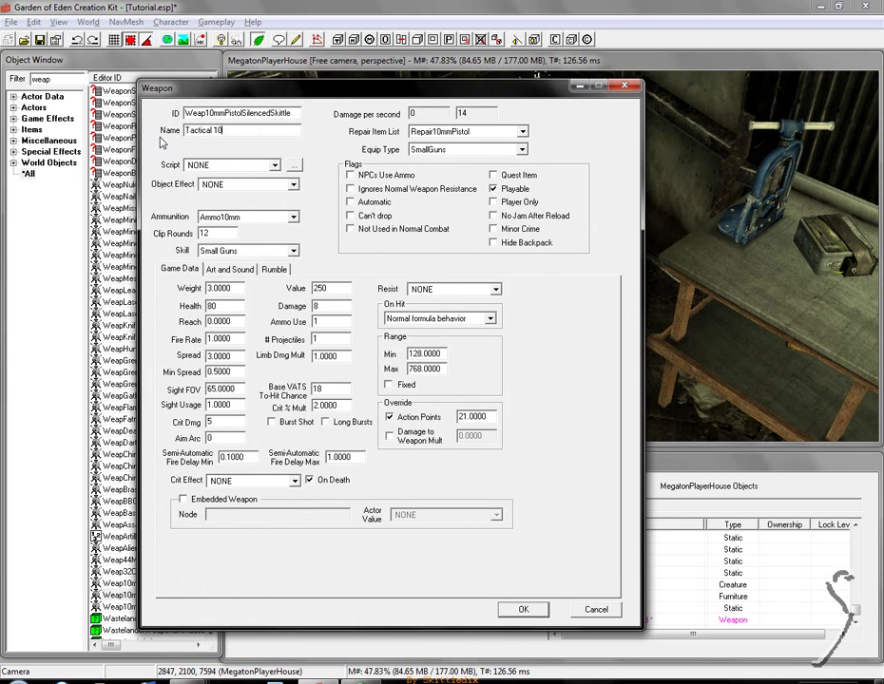
pyautogui.write('mm Pistol')
pyautogui.moveTo(295, 113); pyautogui.dragTo(188, 132)
pyautogui.press('Tab')
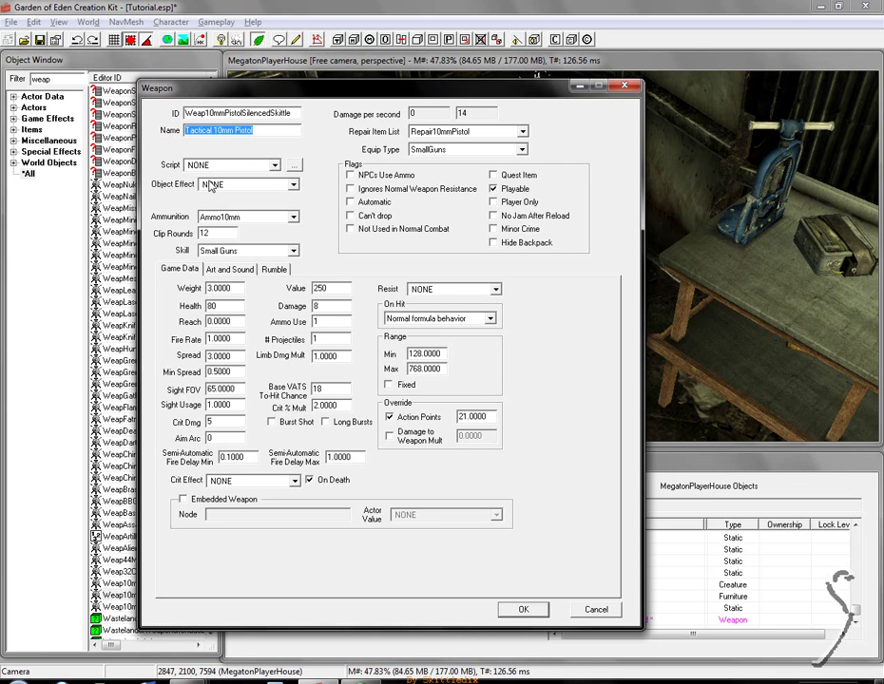
pyautogui.click(258, 183)
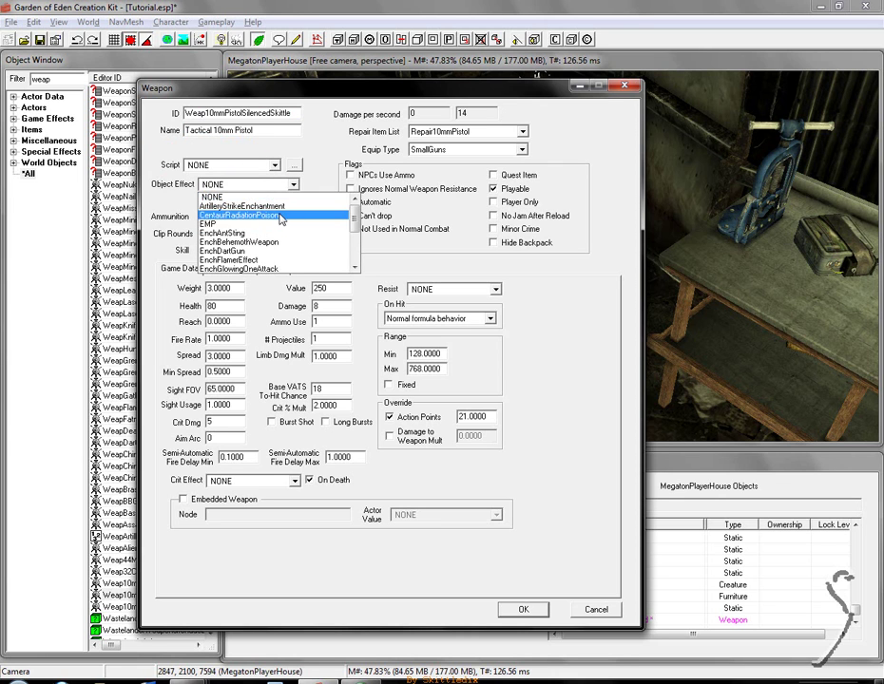
pyautogui.scroll(-4, 288, 228)
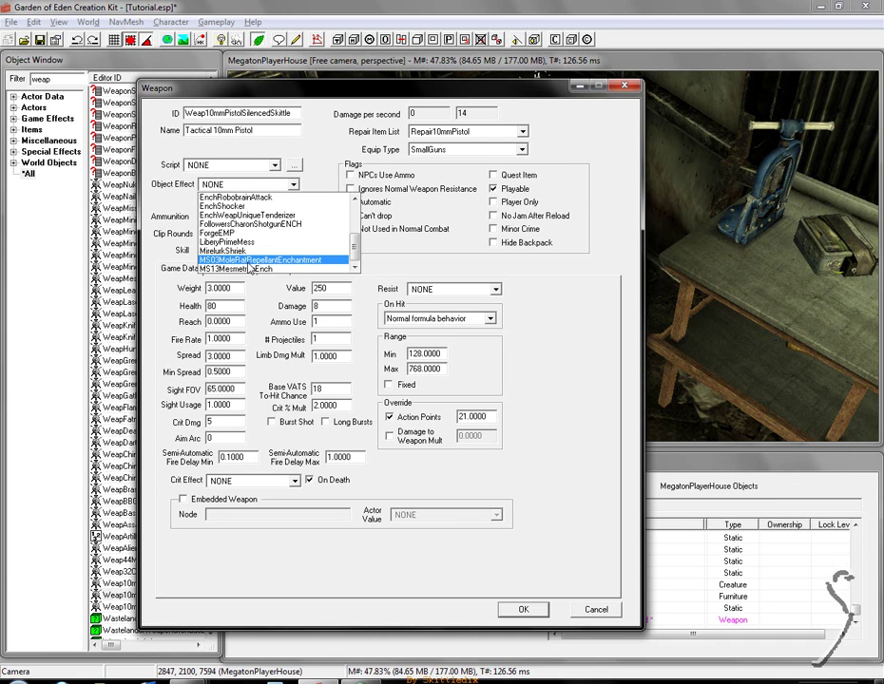
pyautogui.click(269, 317)
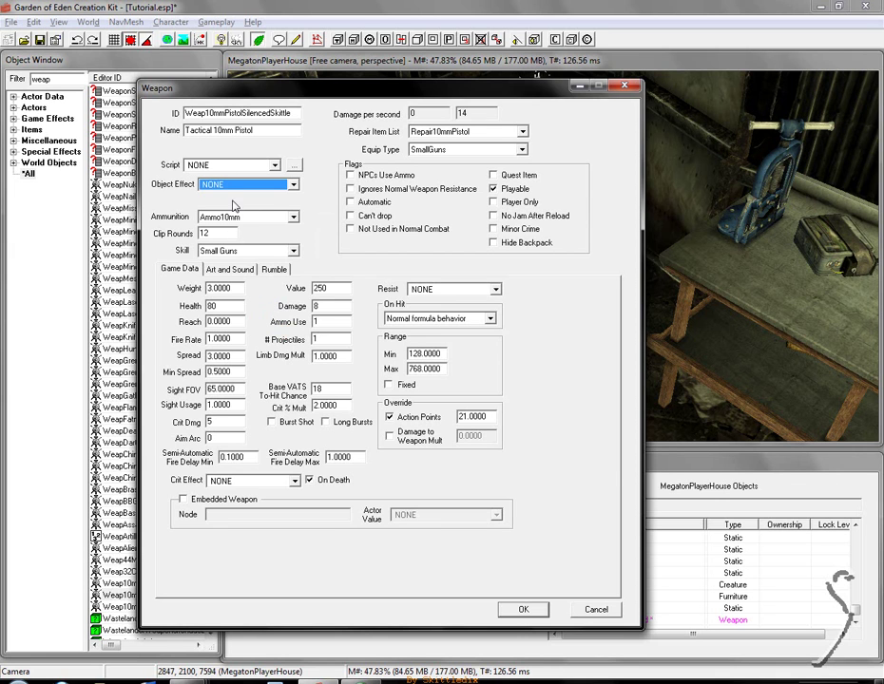
pyautogui.click(203, 198)
# Step: Keep Ammo10mm as the ammunition and change Clip Rounds from 12 to 7
pyautogui.click(226, 219)
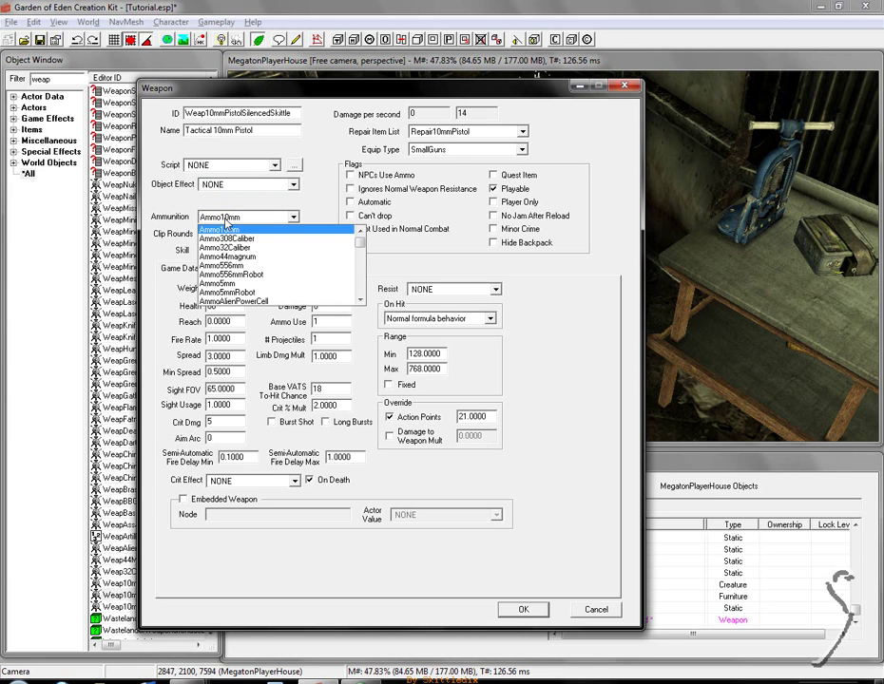
pyautogui.click(229, 214)
pyautogui.click(231, 217)
pyautogui.click(233, 217)
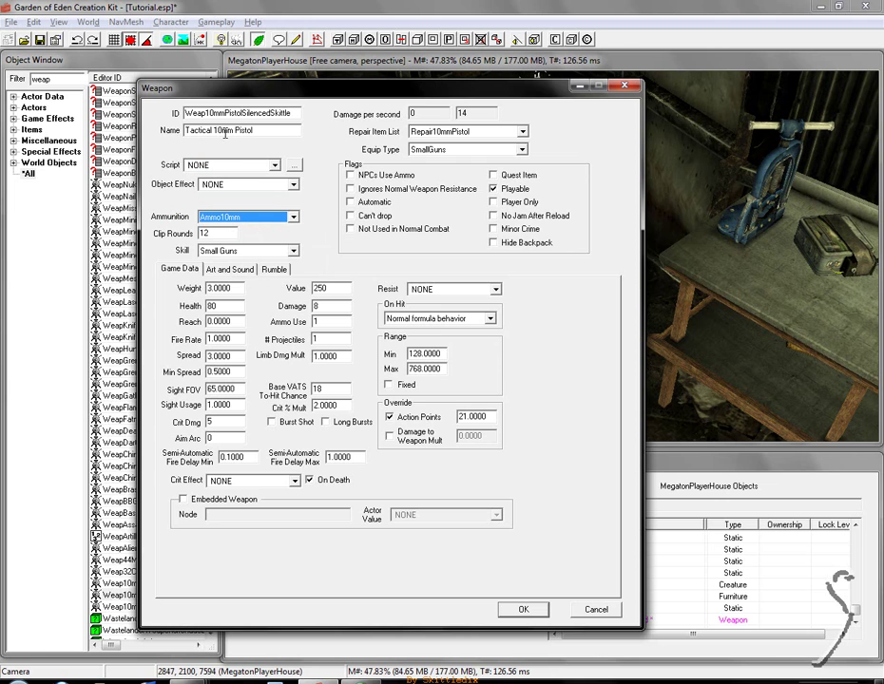
pyautogui.click(266, 220)
pyautogui.click(187, 150)
pyautogui.doubleClick(220, 233)
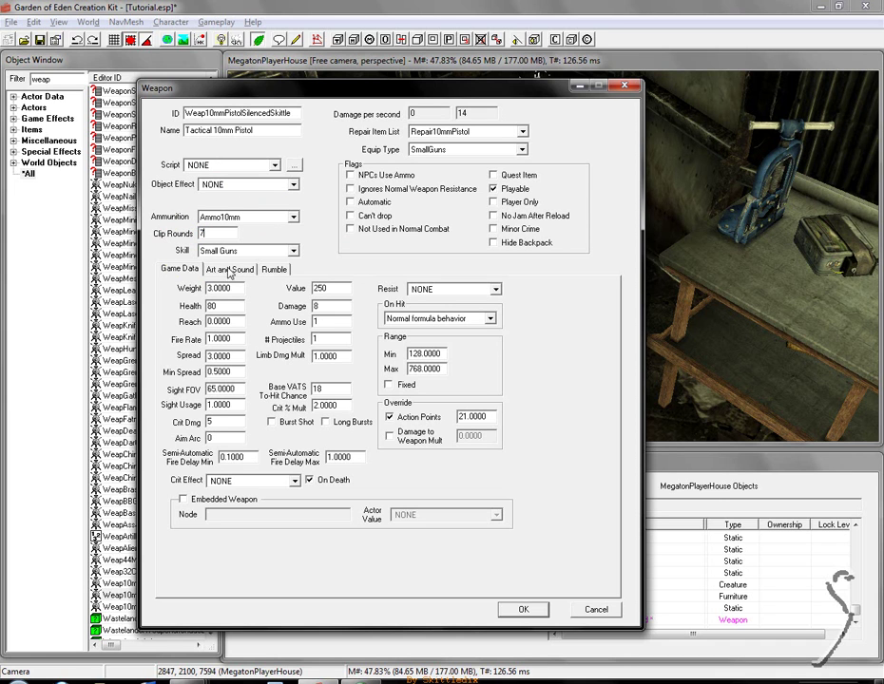
pyautogui.moveTo(205, 233); pyautogui.dragTo(183, 229)
# Step: Confirm Small Guns remains the weapon's skill
pyautogui.click(243, 252)
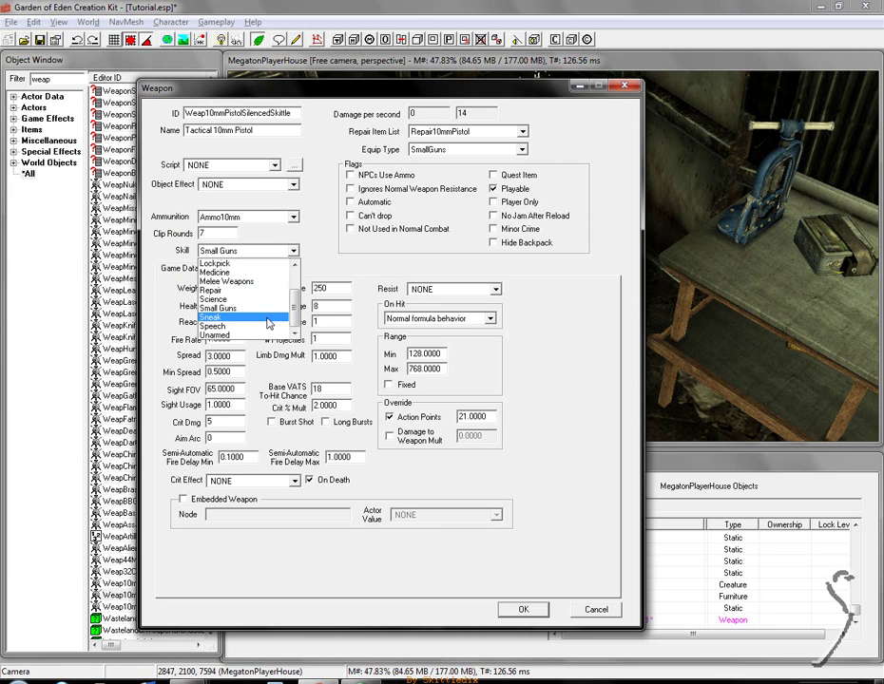
pyautogui.scroll(2, 269, 337)
pyautogui.scroll(-2, 269, 338)
pyautogui.scroll(1, 269, 337)
pyautogui.scroll(-1, 268, 337)
pyautogui.scroll(2, 269, 337)
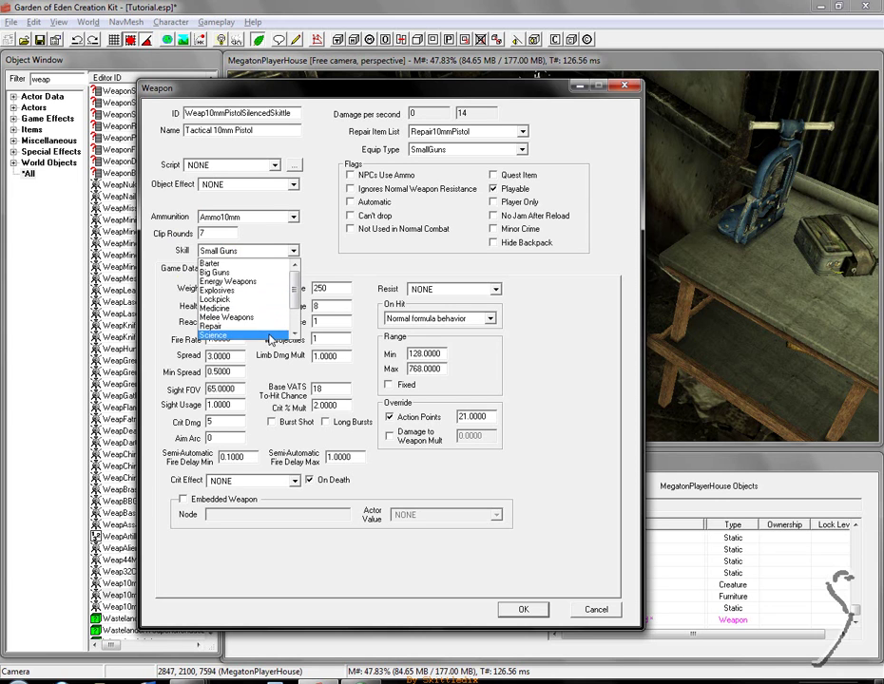
pyautogui.scroll(-2, 271, 338)
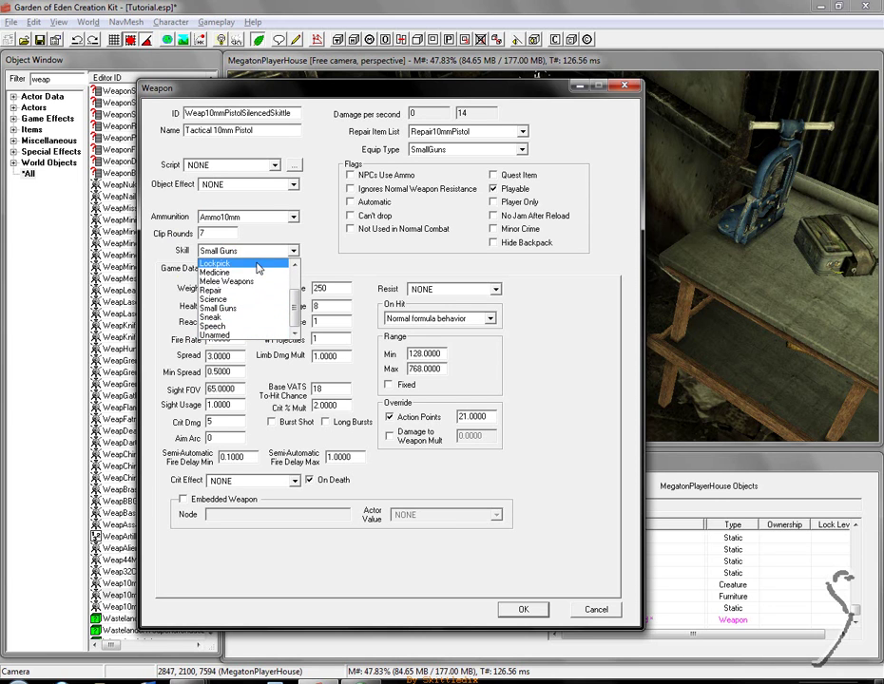
pyautogui.click(260, 309)
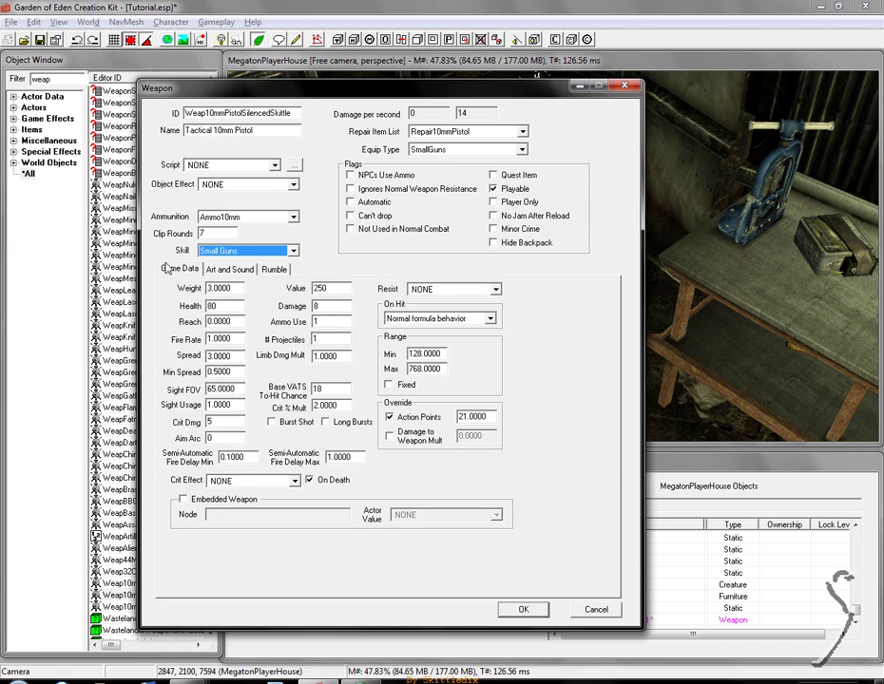
# Step: Set the pistol's Weight to 1 and its Health to 120
pyautogui.click(212, 289)
pyautogui.moveTo(212, 290); pyautogui.dragTo(194, 294)
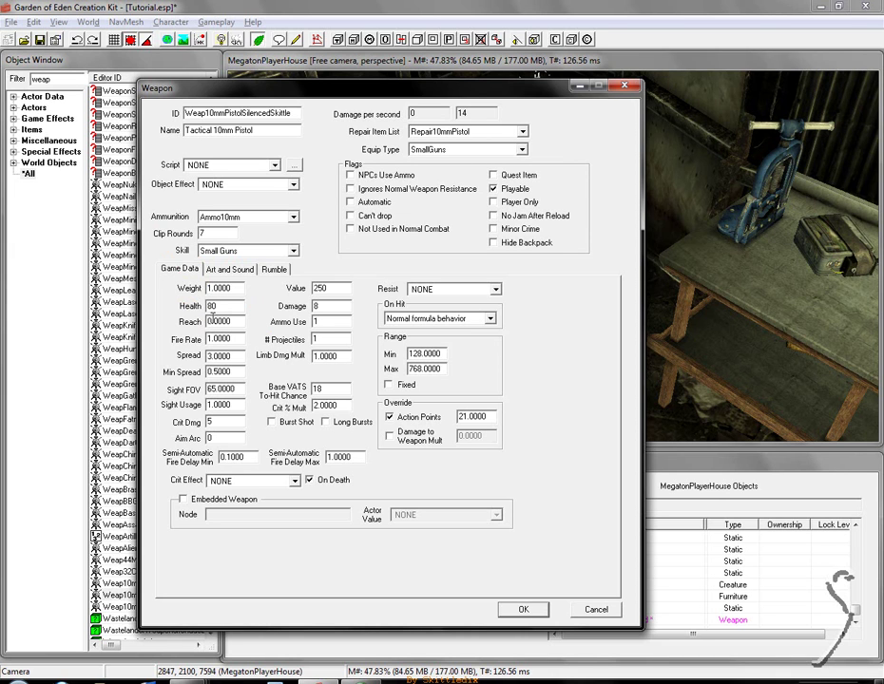
pyautogui.press('Tab')
pyautogui.write('120')
pyautogui.hotkey('shift', 'Home')
pyautogui.click(202, 306)
# Step: Leave the Reach value at 0.0000
pyautogui.click(211, 322)
pyautogui.click(251, 319)
pyautogui.click(233, 323)
pyautogui.doubleClick(235, 321)
pyautogui.click(246, 321)
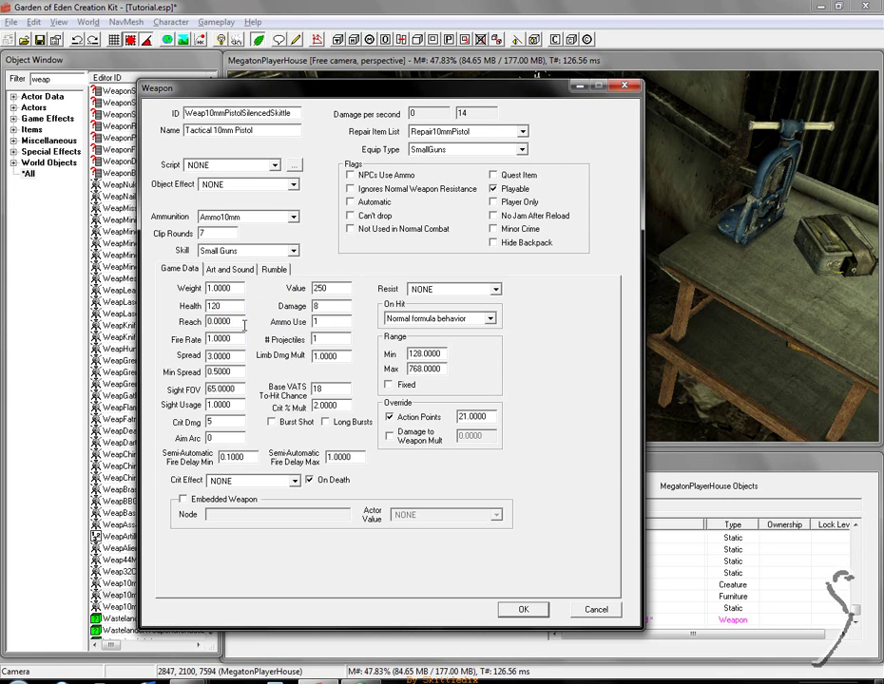